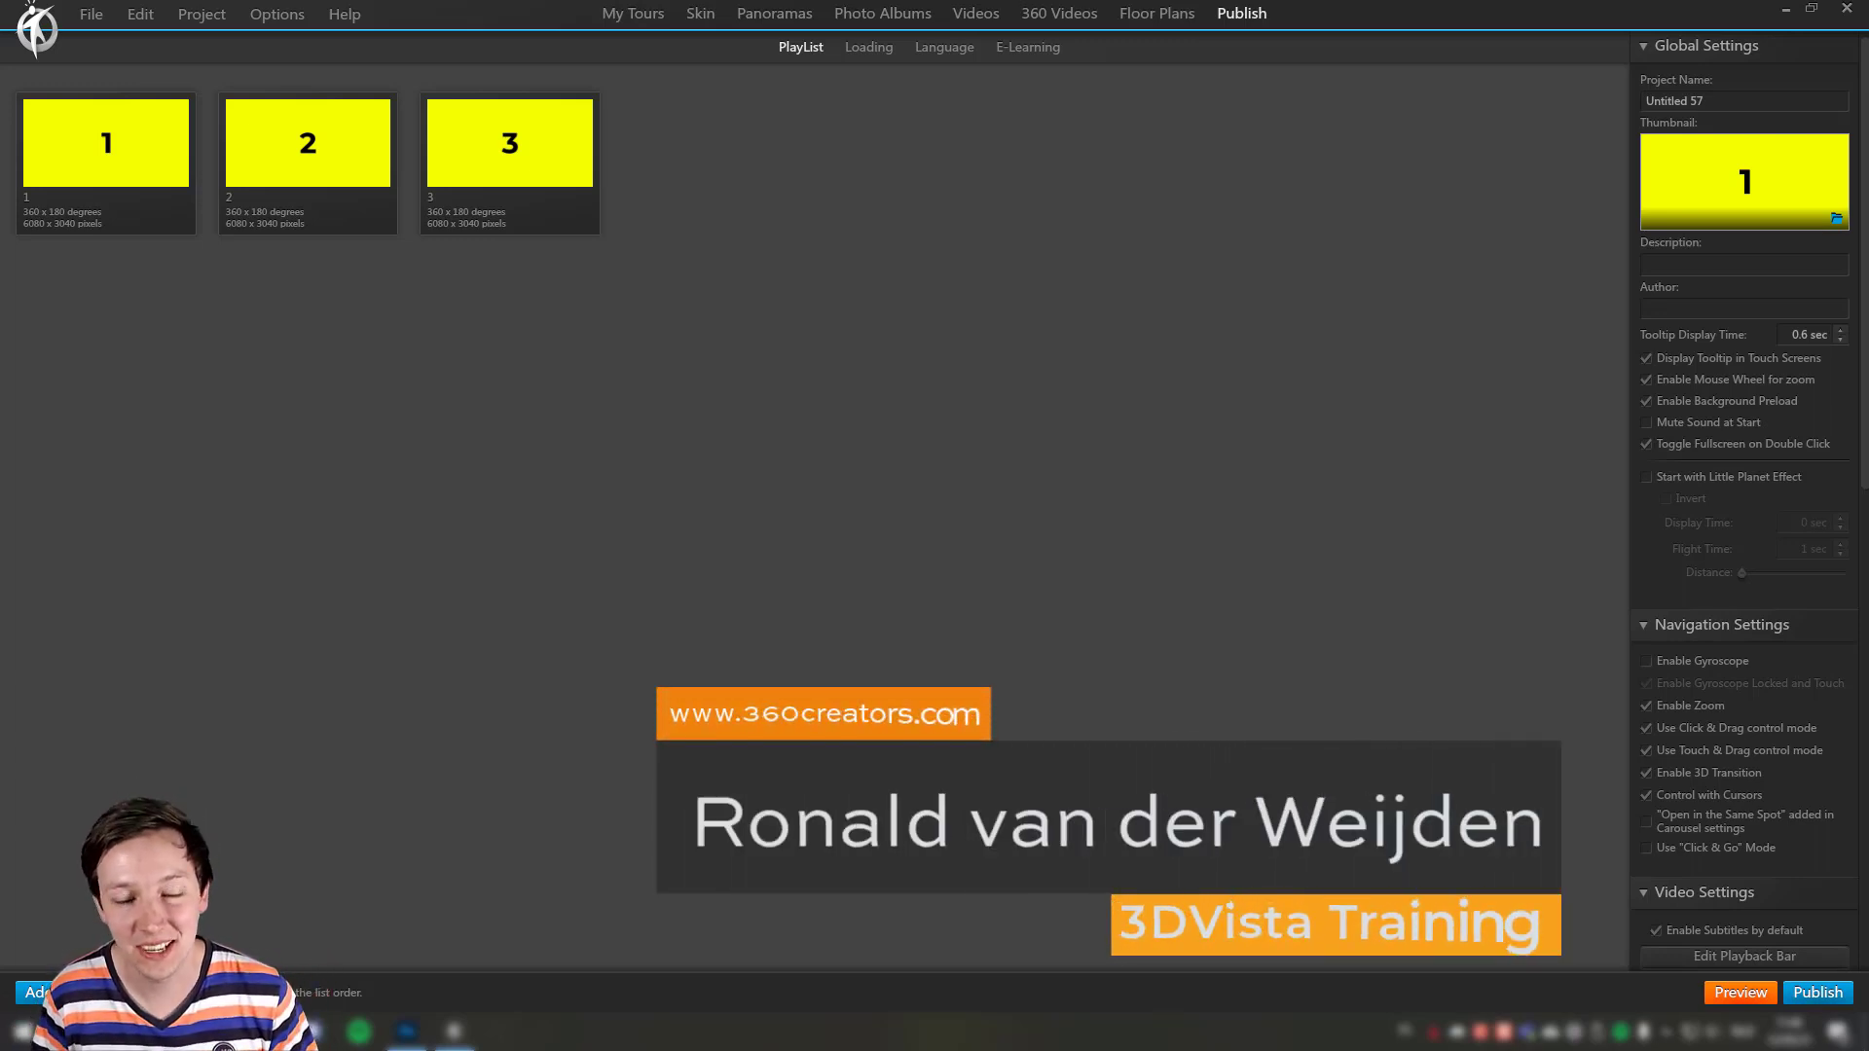
Step: Open panorama 1 from the three-panorama Publish playlist in the Panoramas editor
double_click(44, 190)
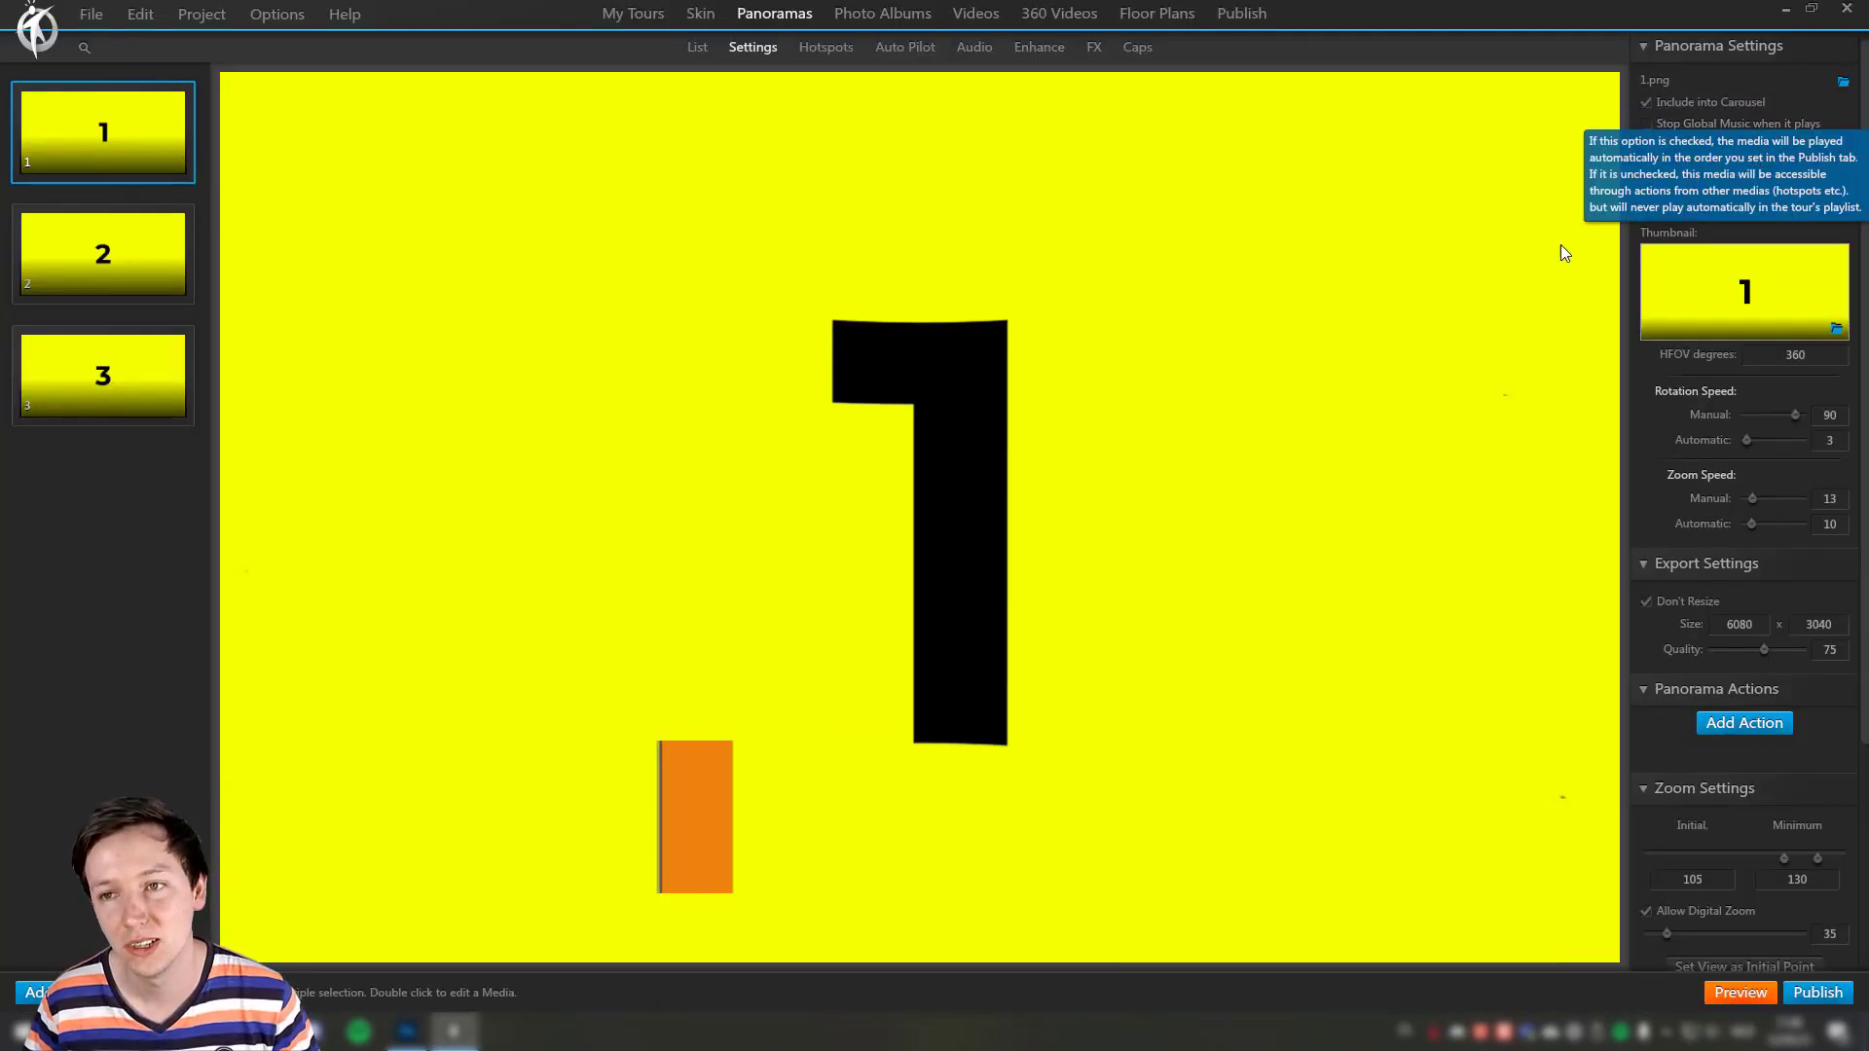
click(1842, 82)
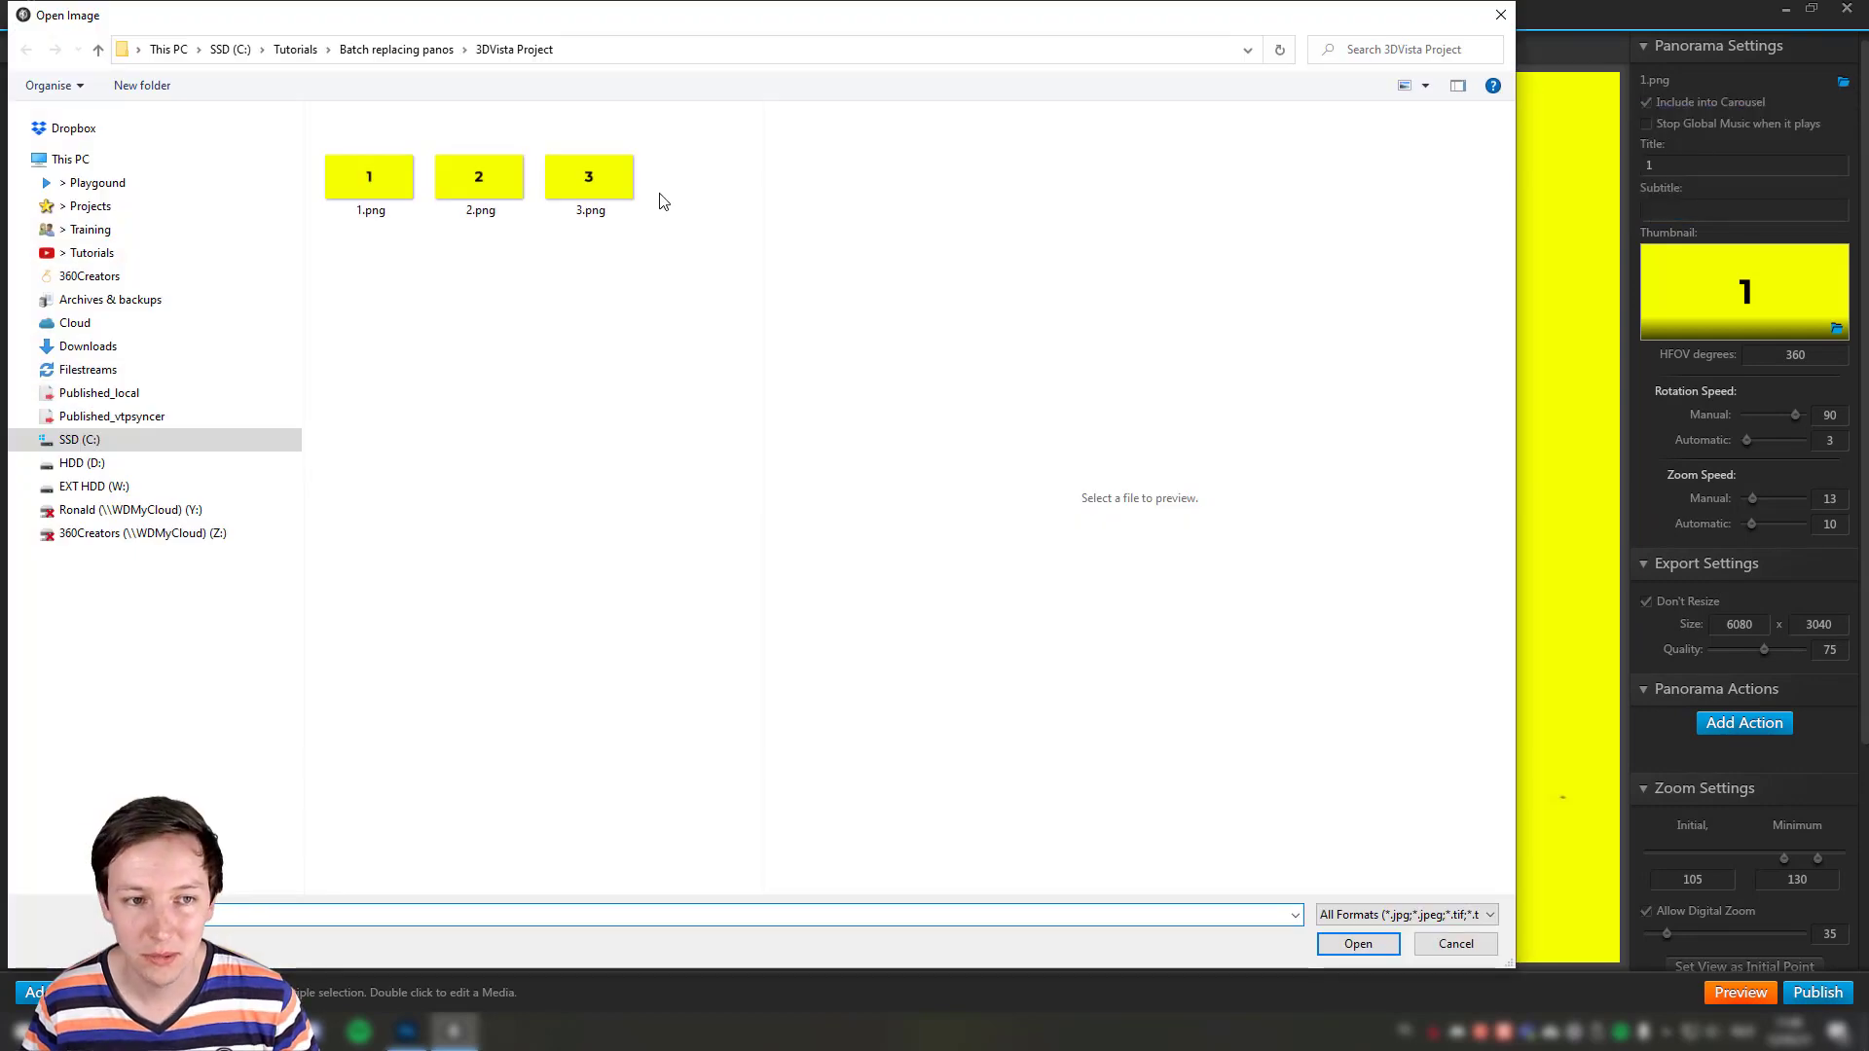
double_click(572, 183)
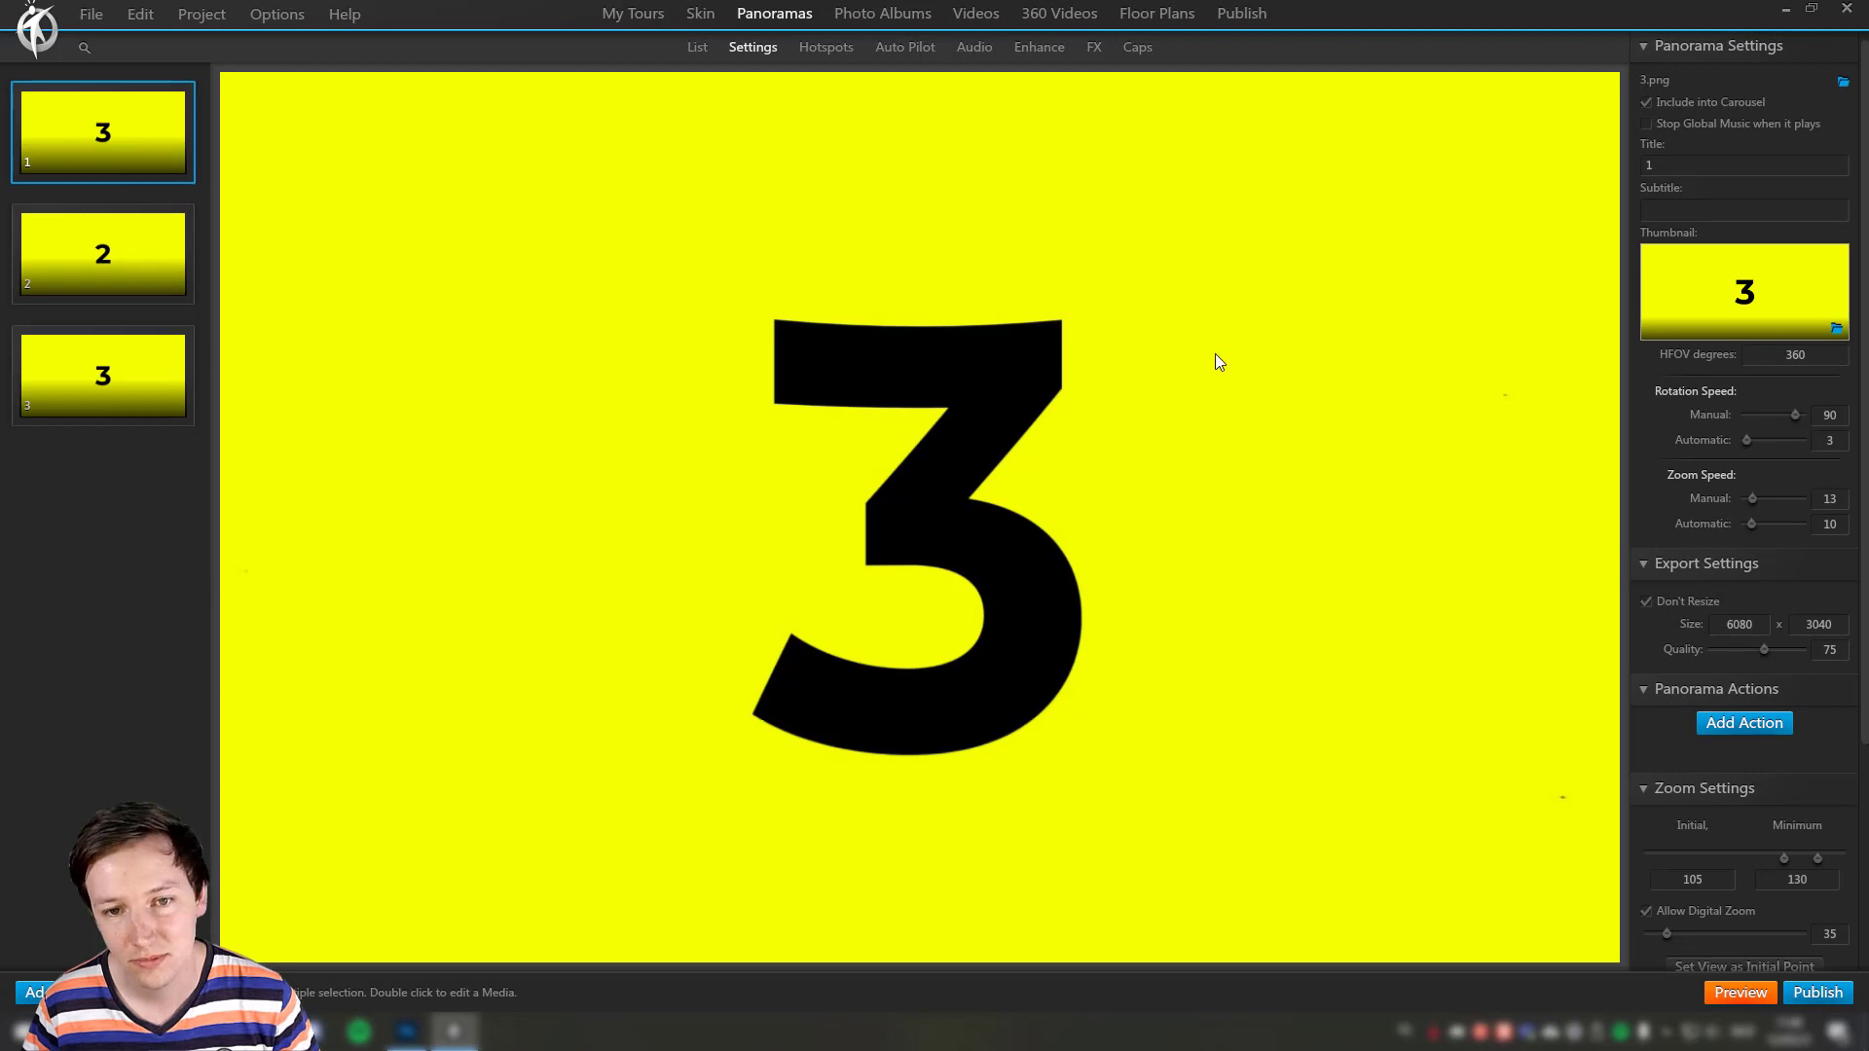
click(1843, 84)
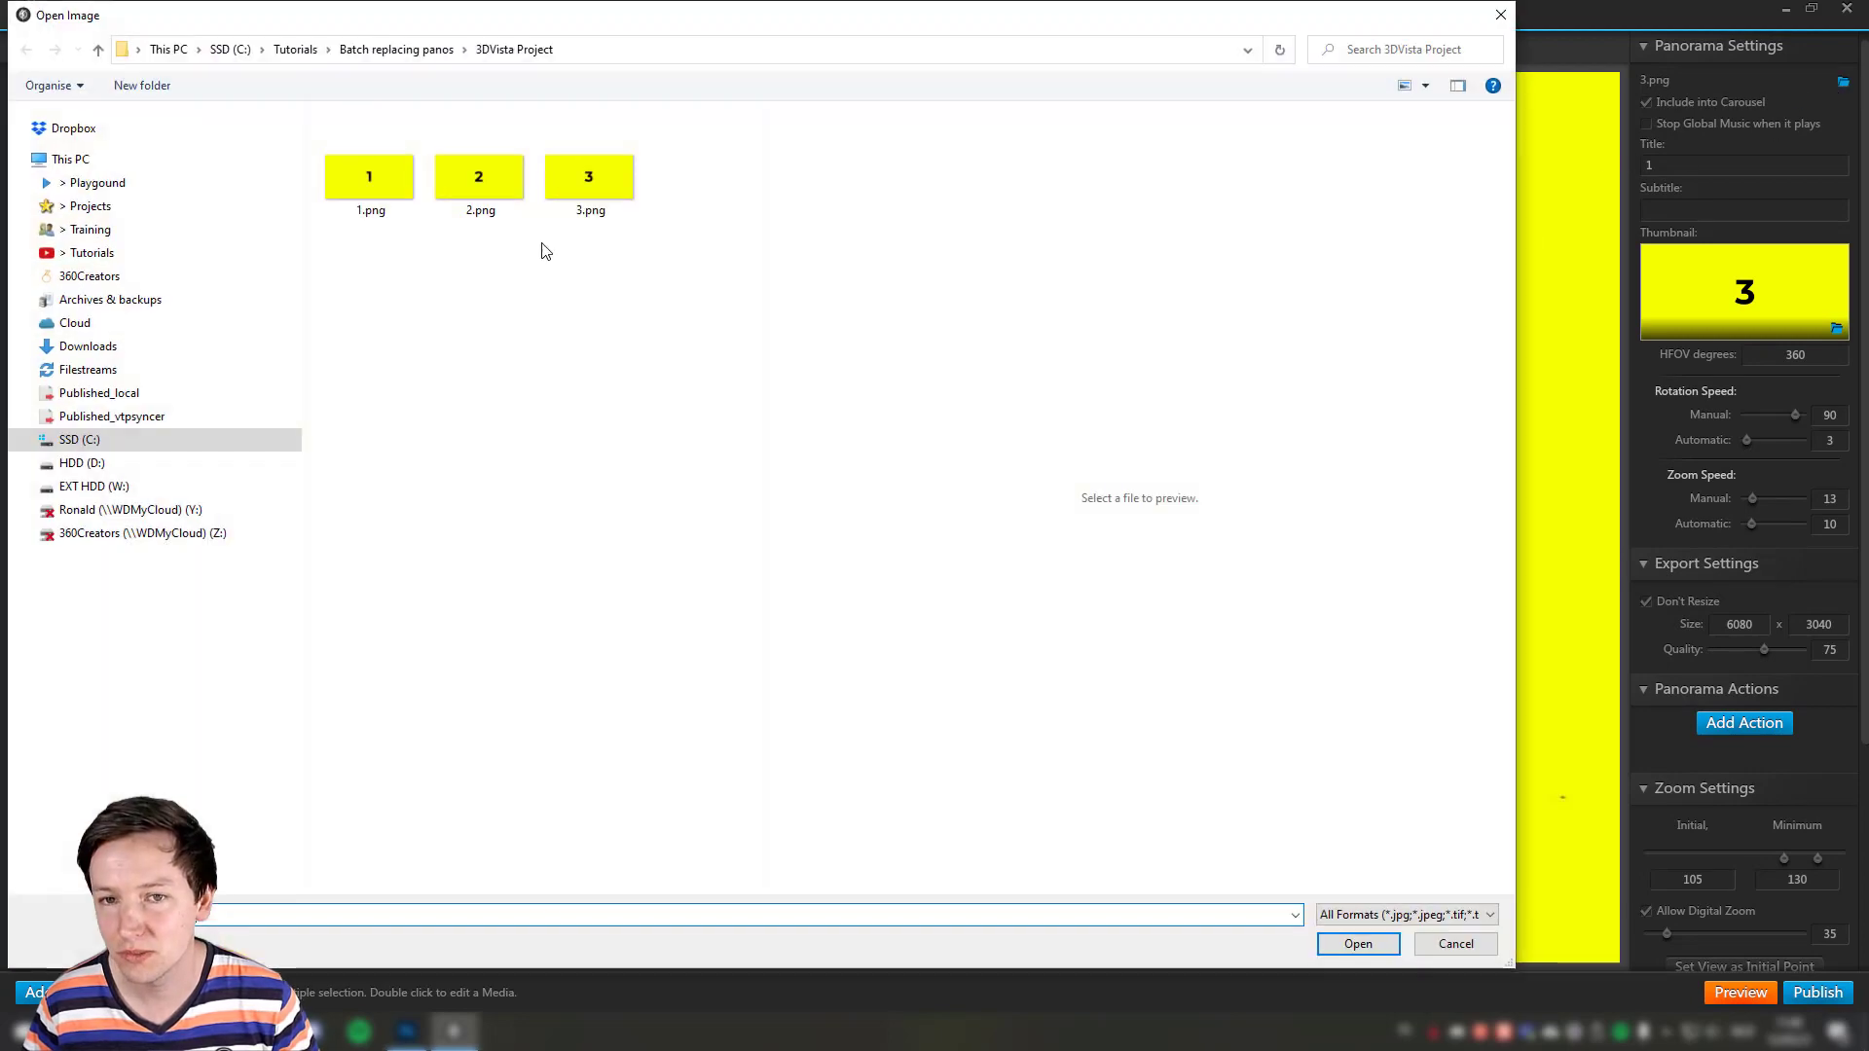
double_click(370, 175)
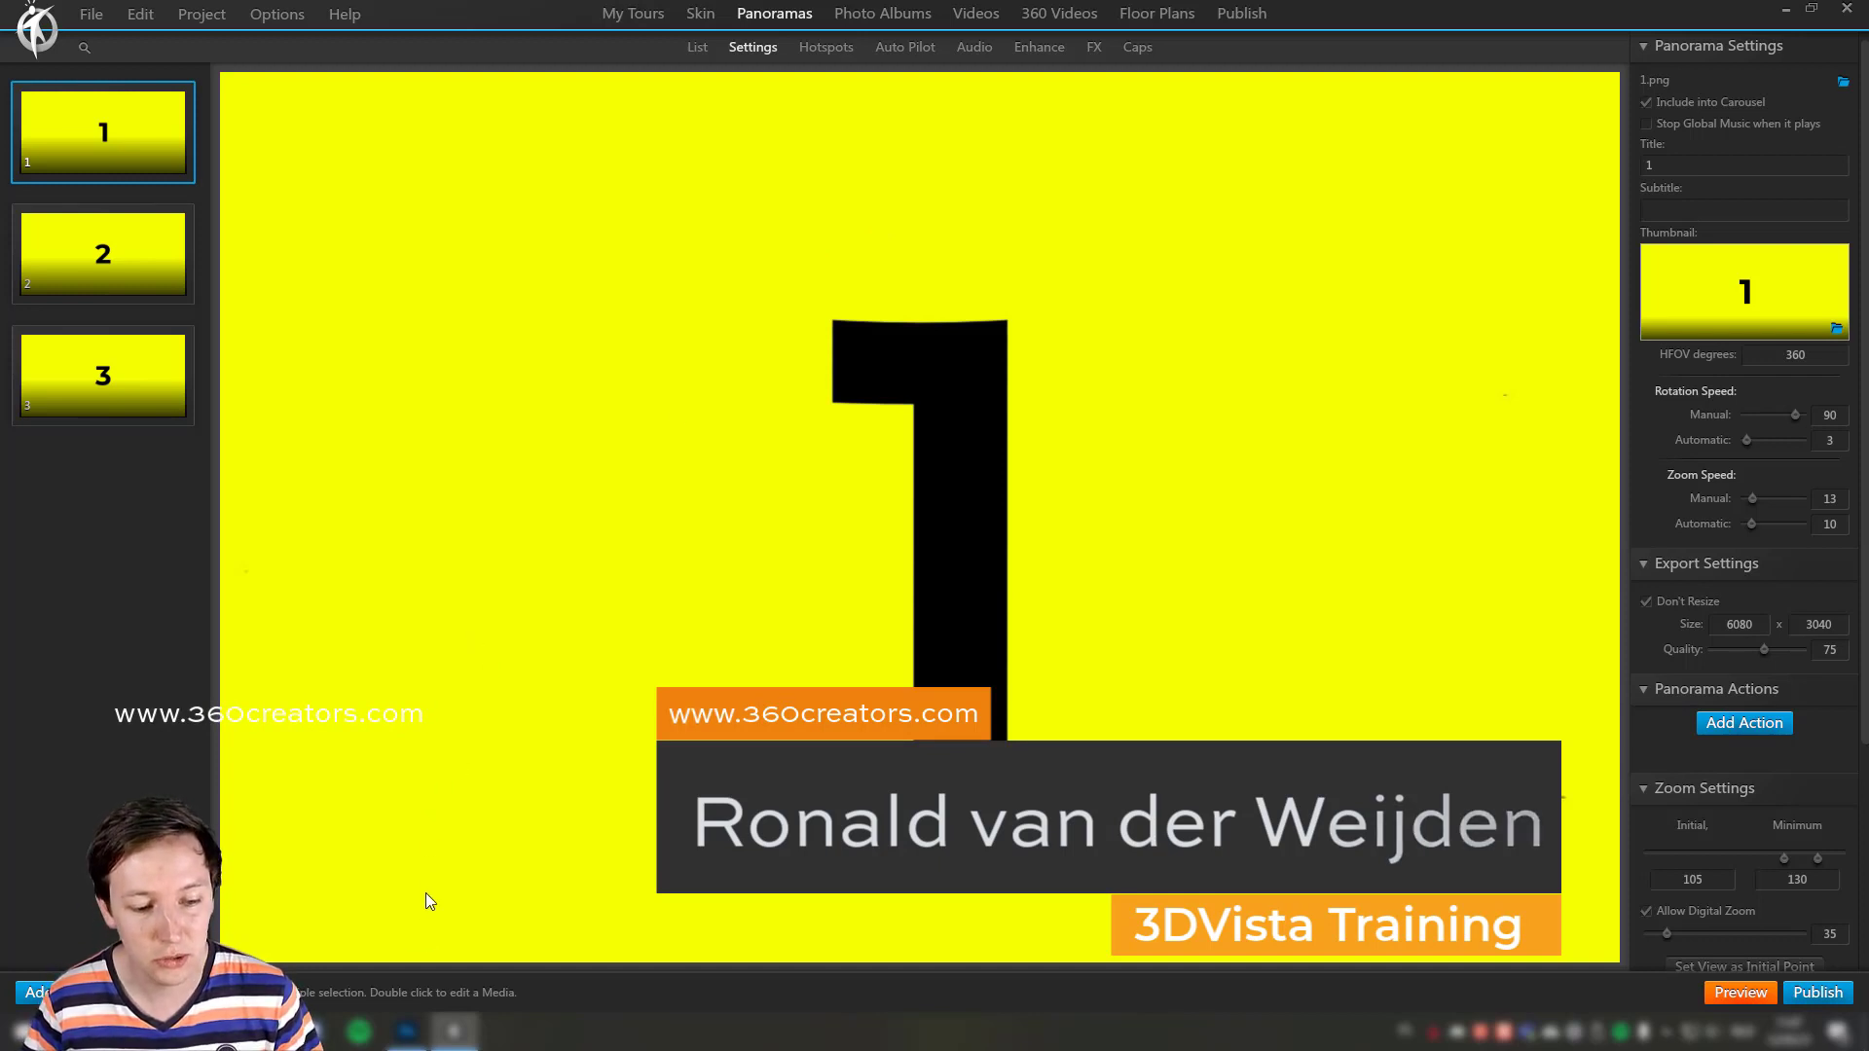
Step: In Photoshop, unlock the Background layer of 1.png and fill it with red instead of yellow
click(407, 1032)
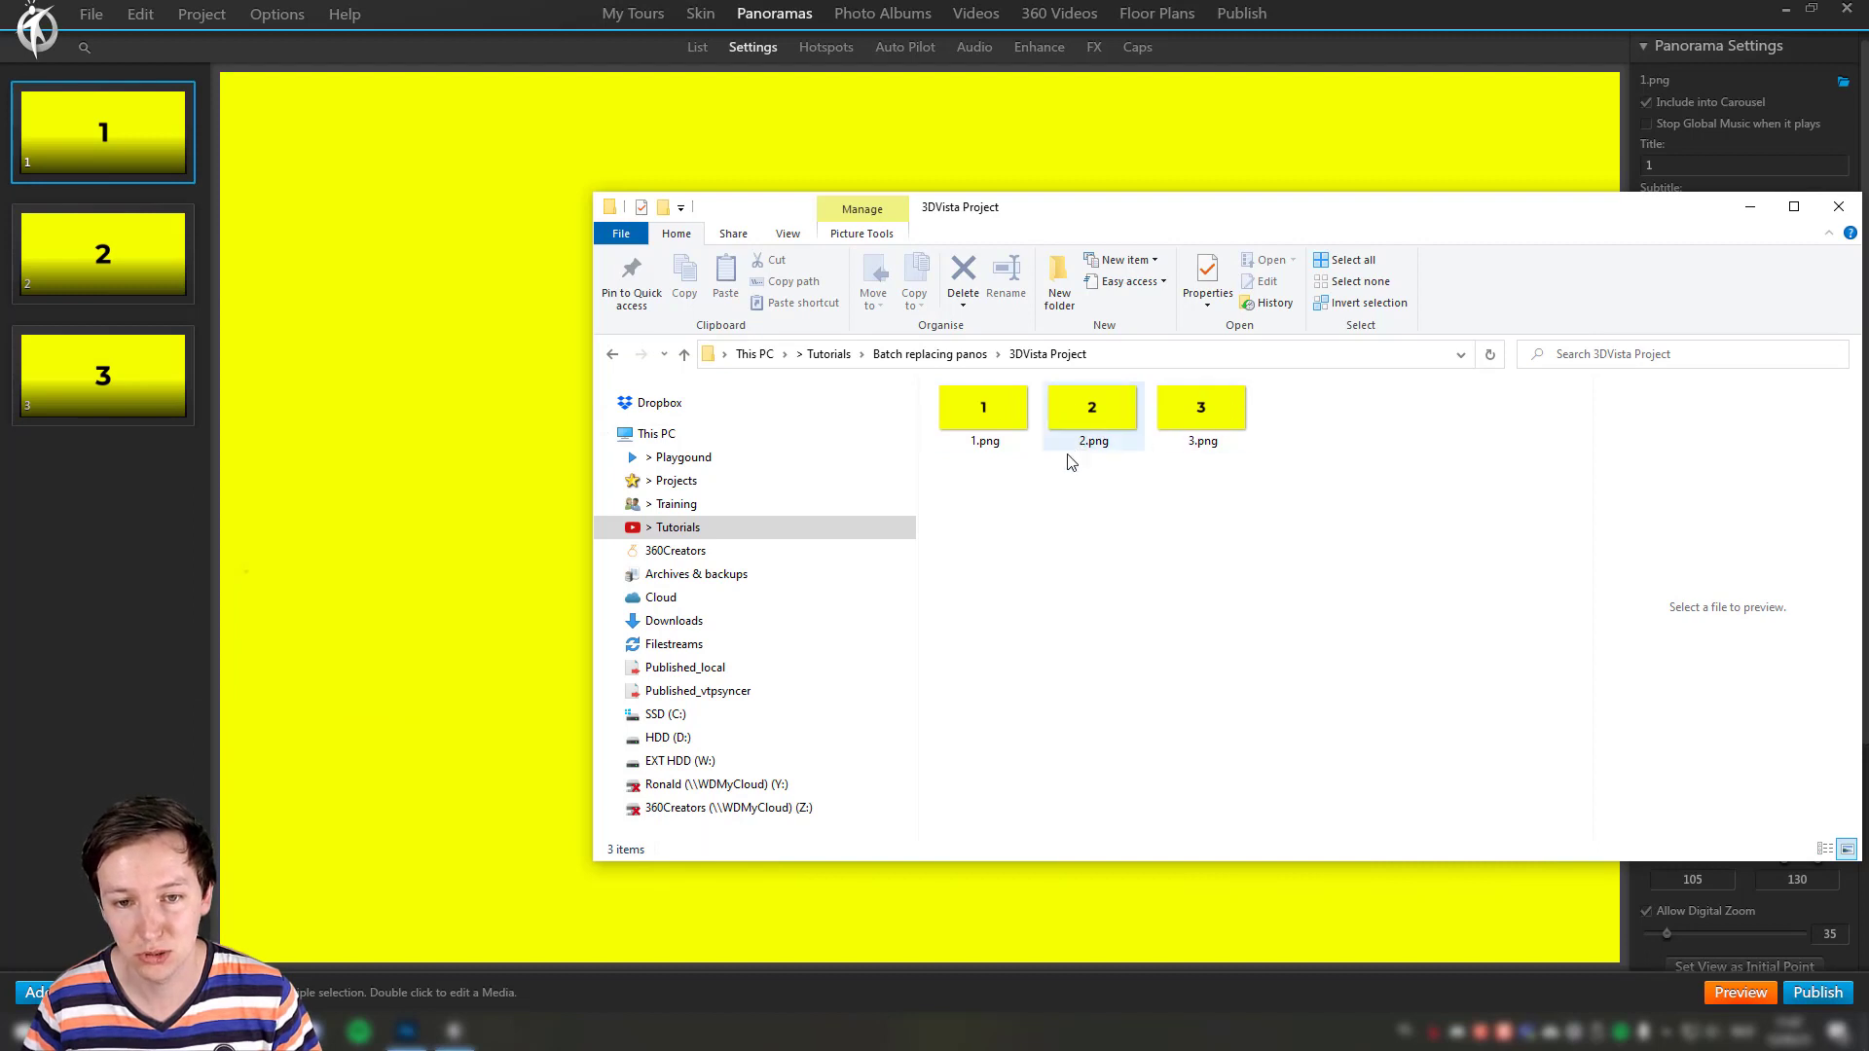
click(407, 1032)
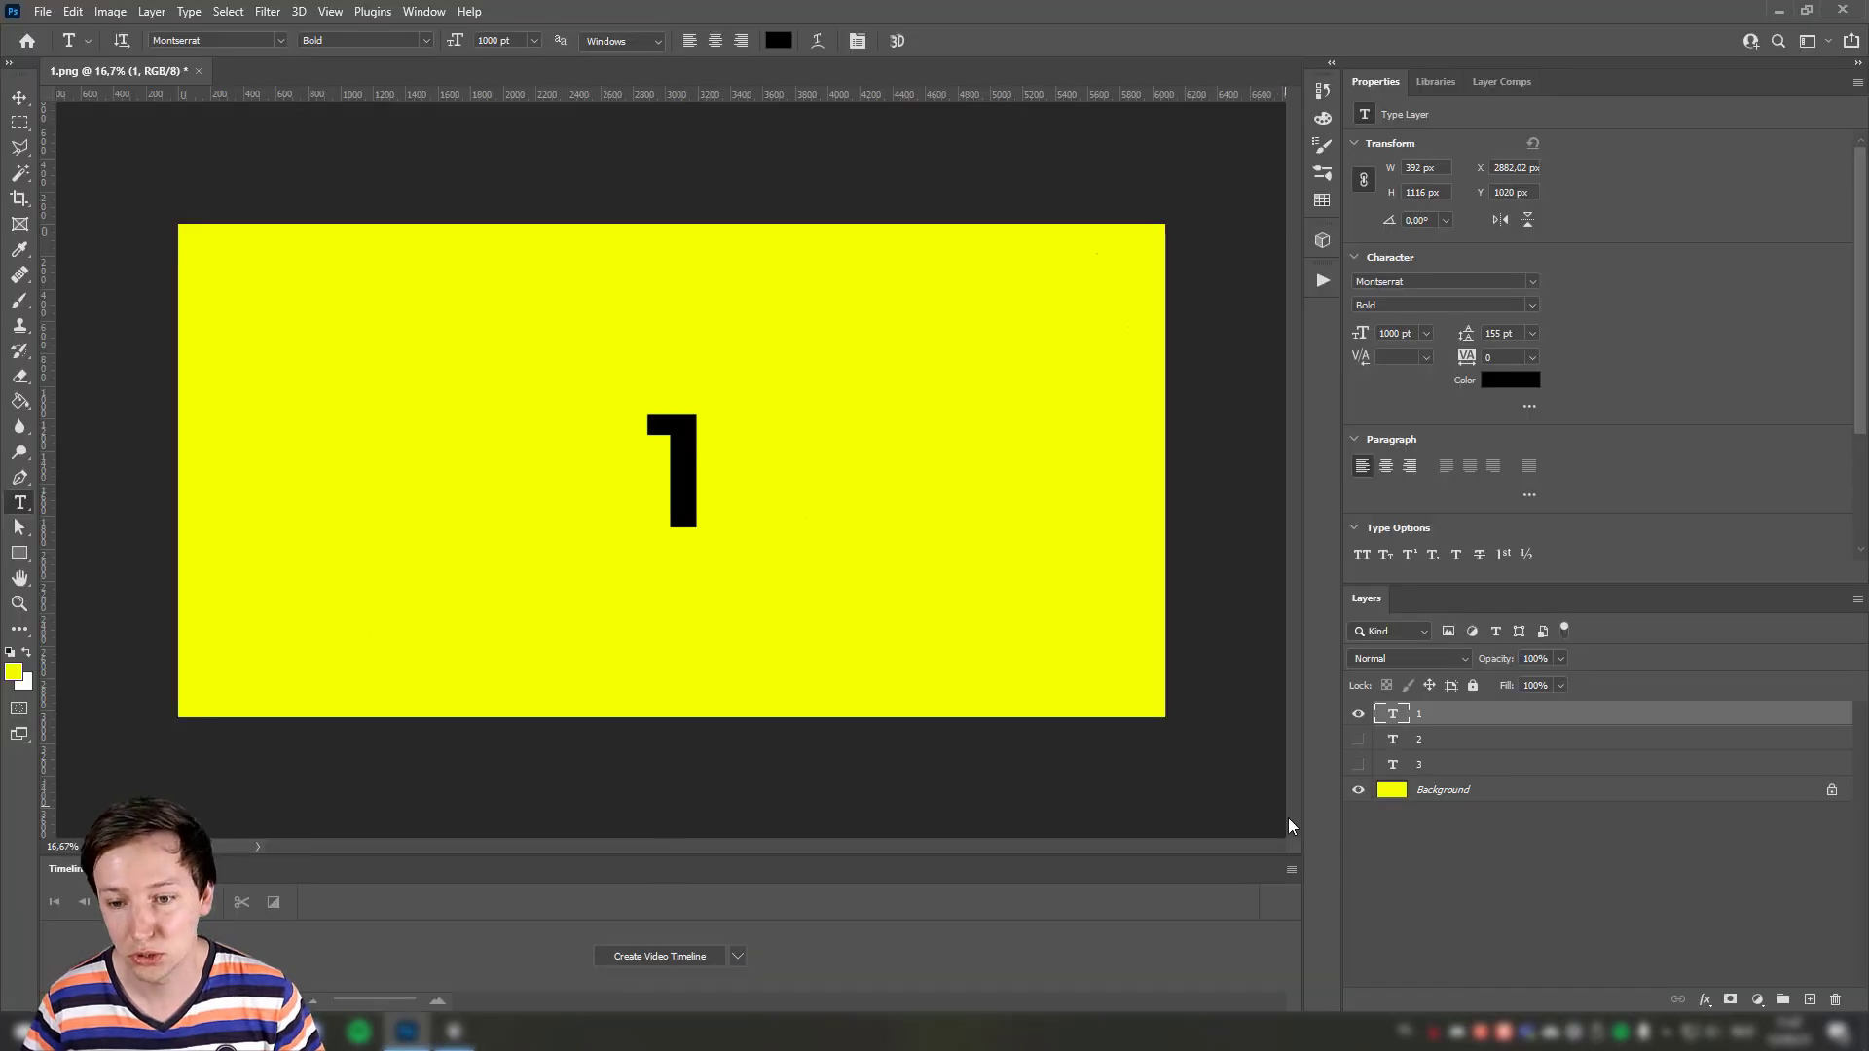
click(1833, 793)
click(1832, 792)
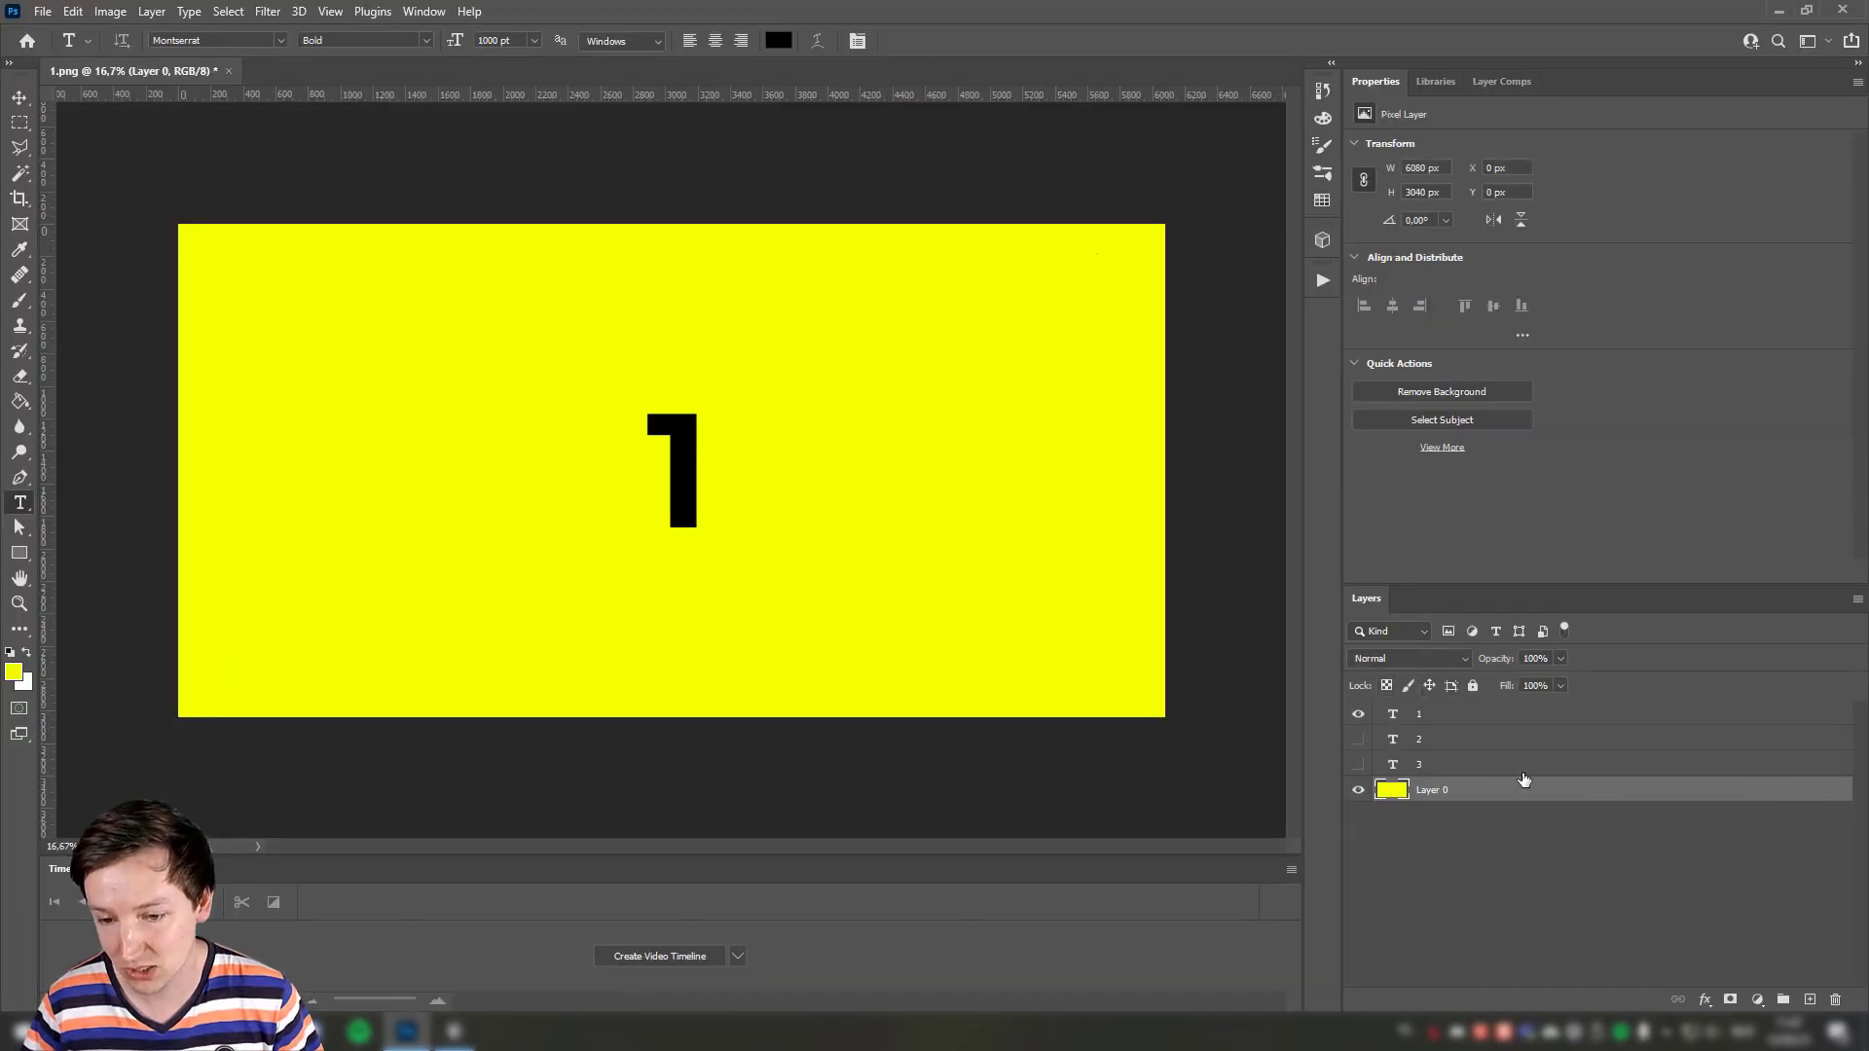
key(i)
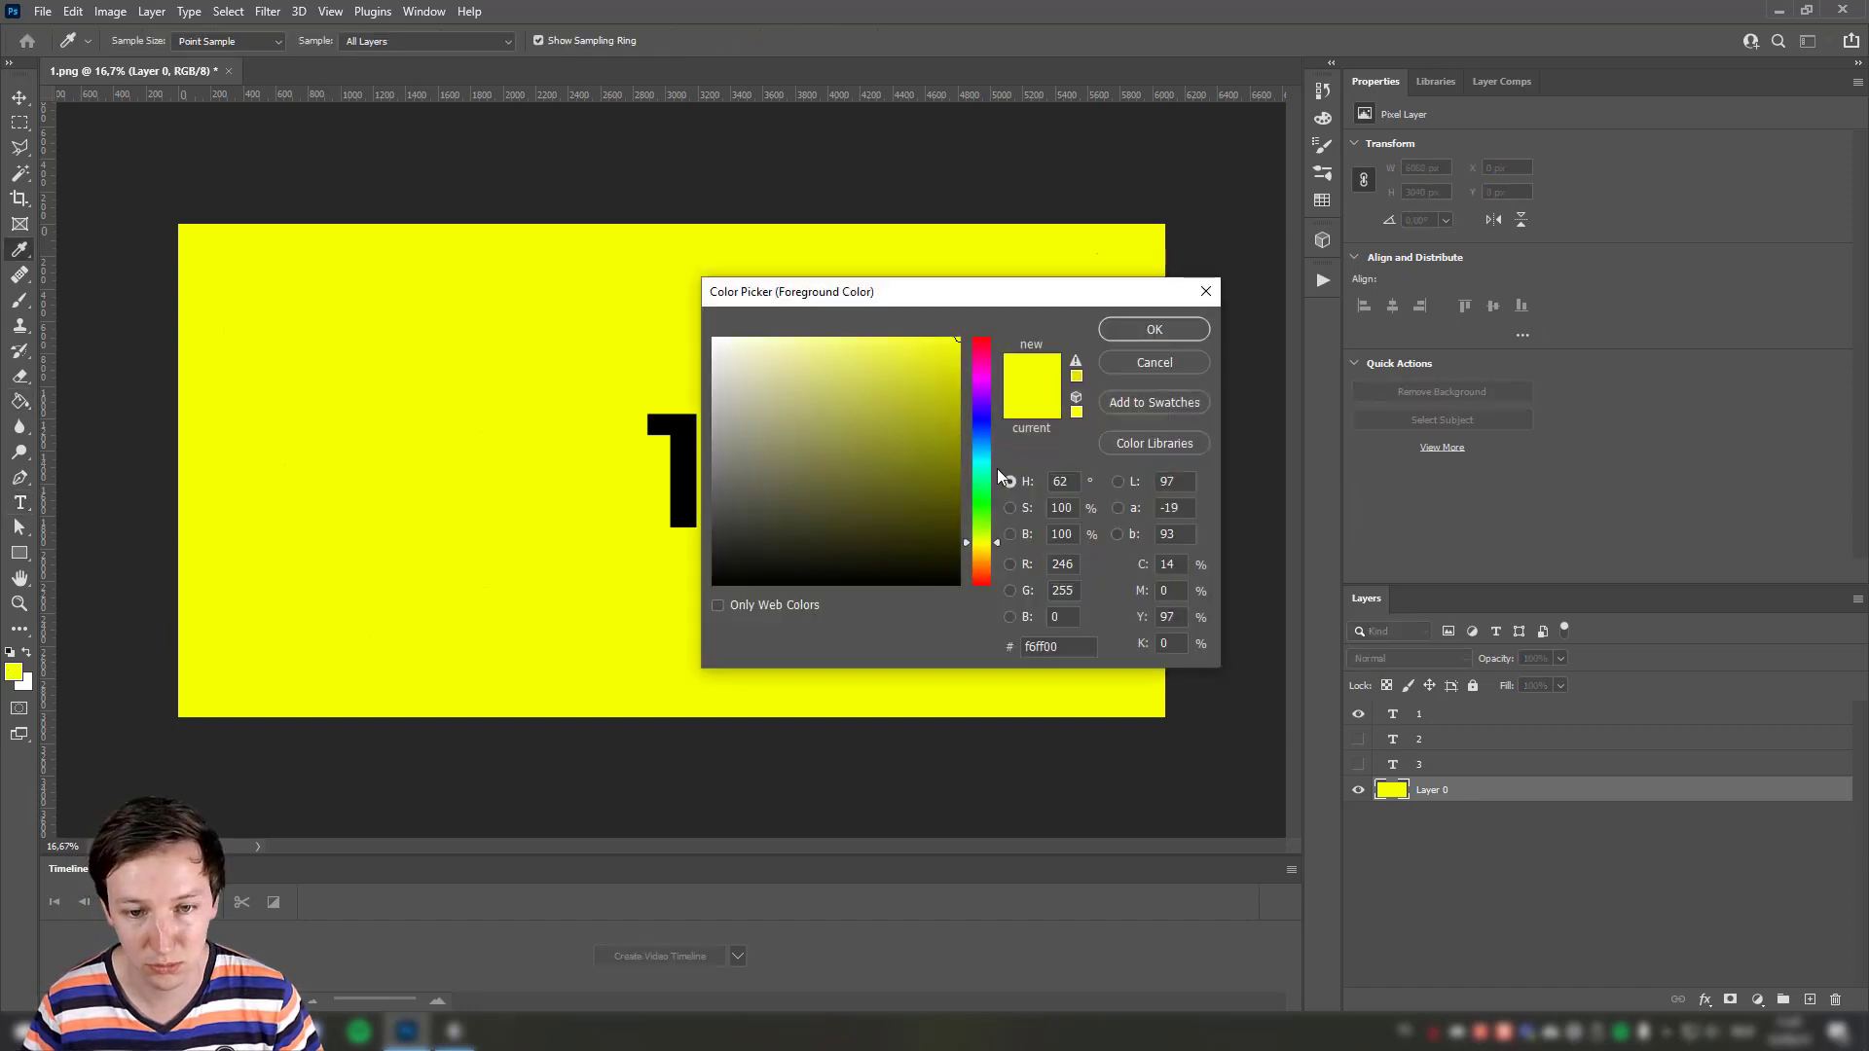
drag(983, 478, 984, 339)
click(1153, 329)
key(g)
key(alt+BackSpace)
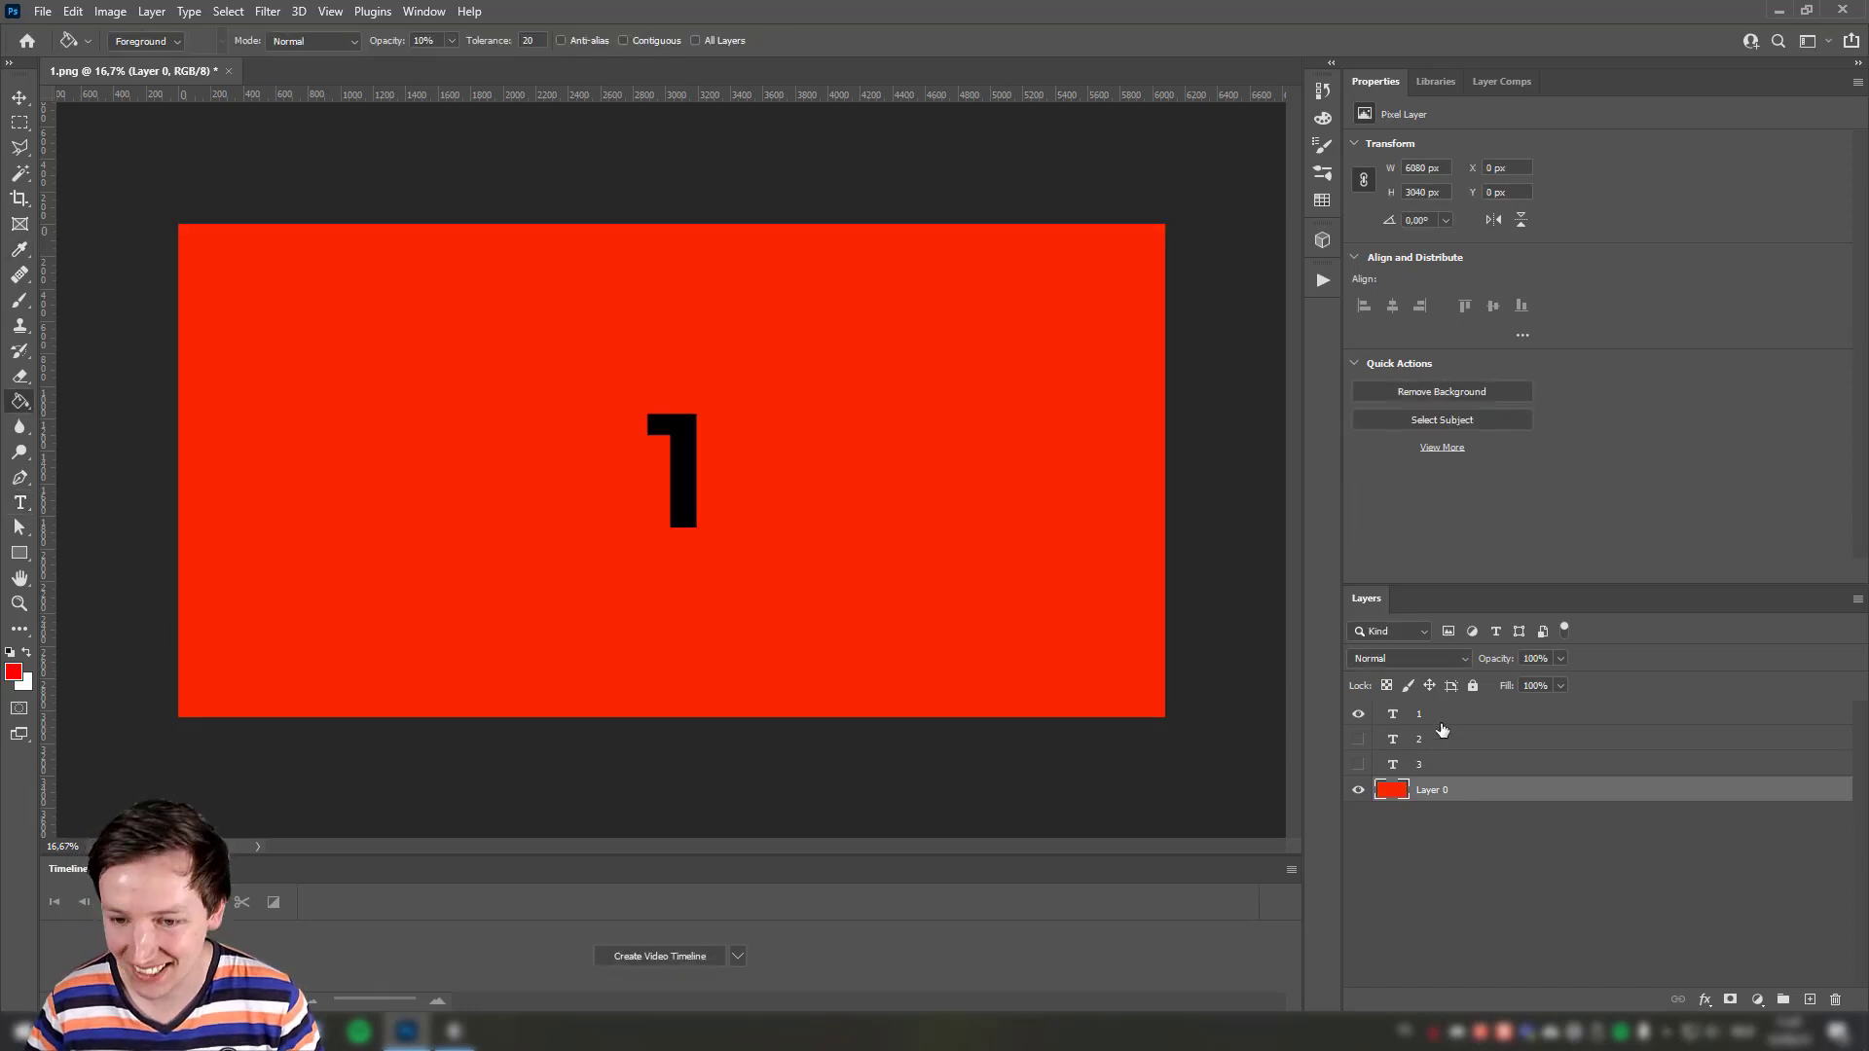
Step: Save for Web as PNG over the original 1.png, confirming the replace
key(ctrl+alt+shift+s)
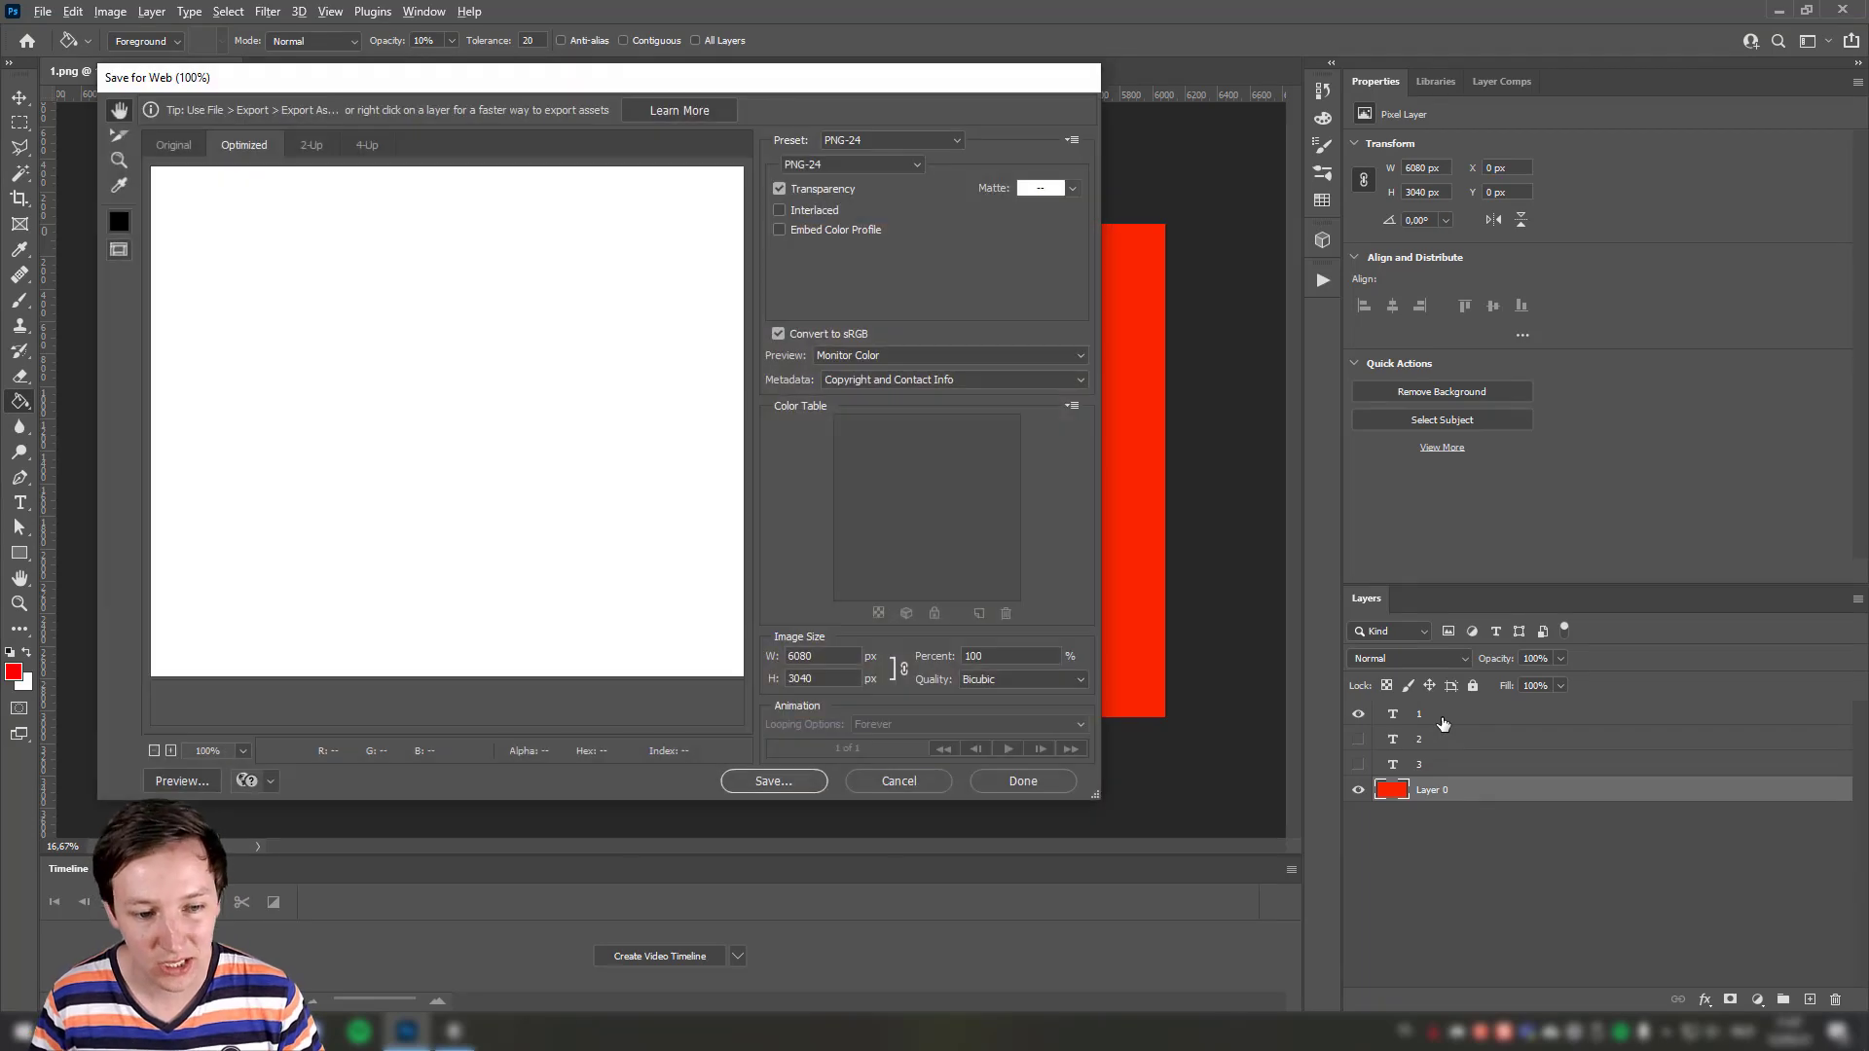
key(Return)
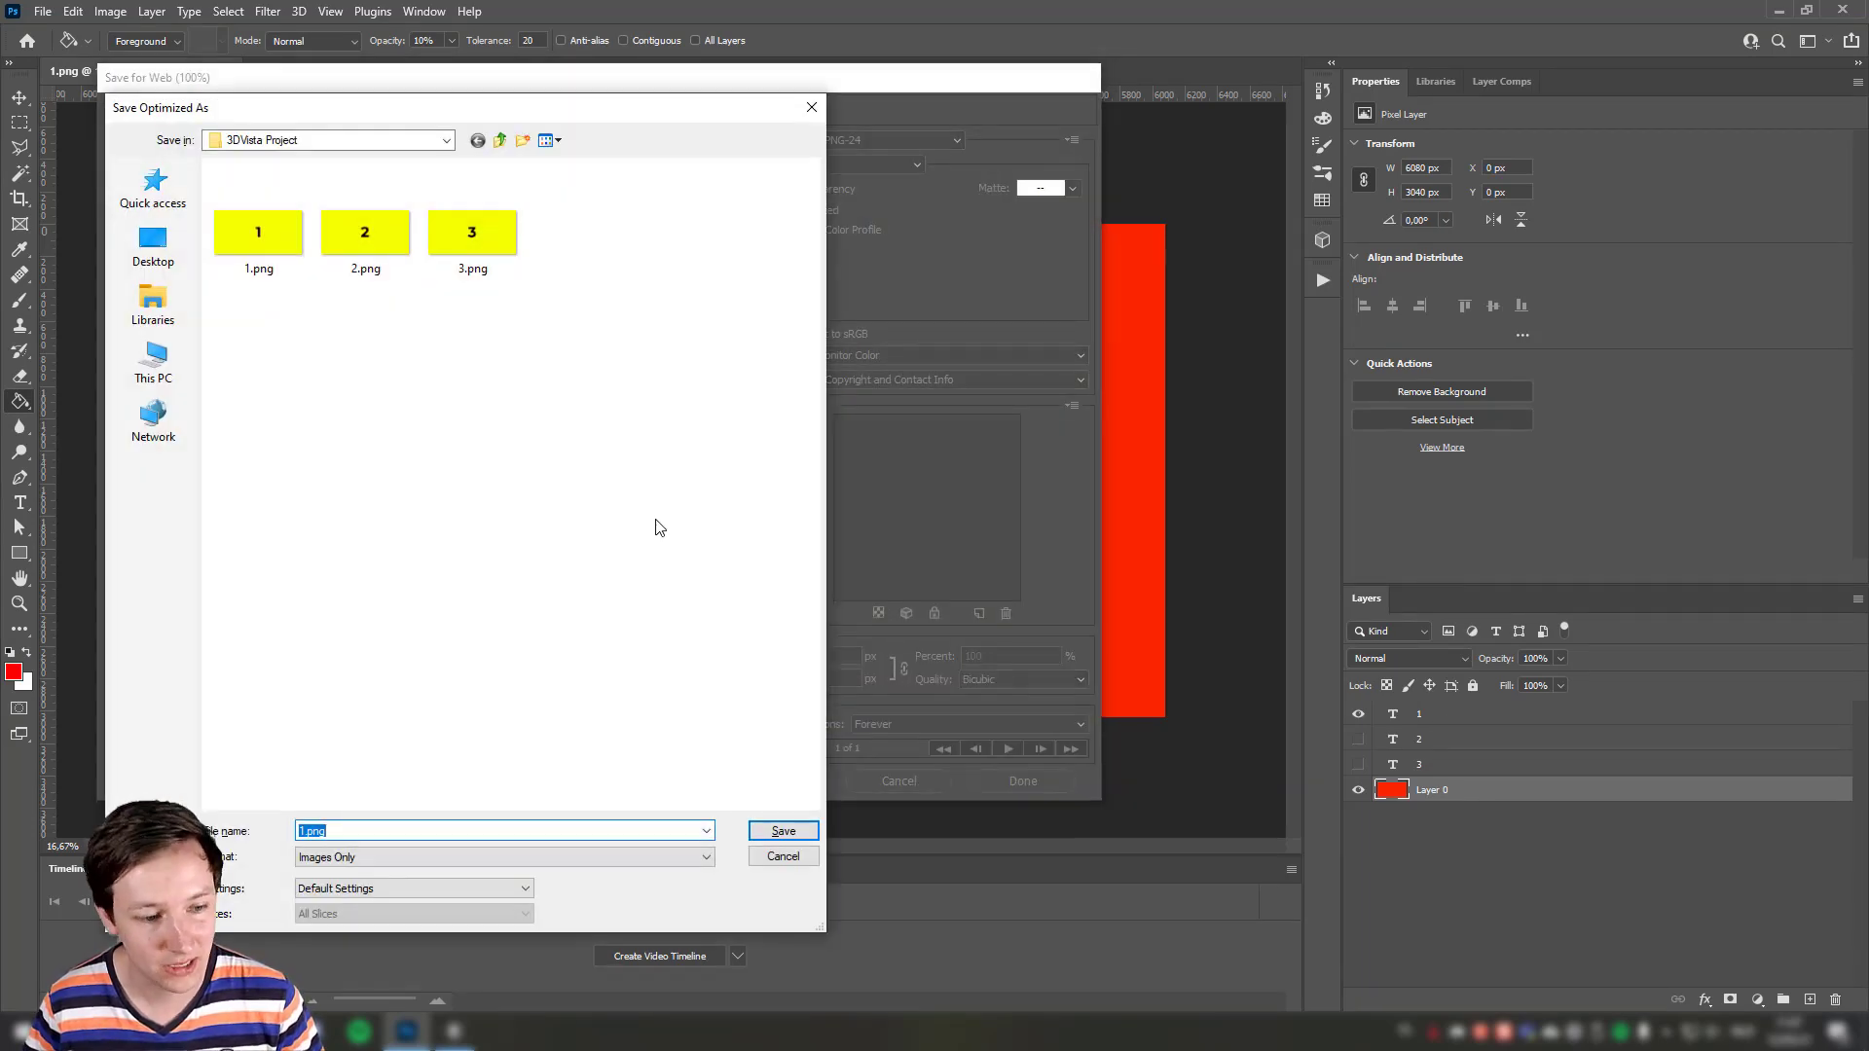
double_click(258, 232)
click(1061, 500)
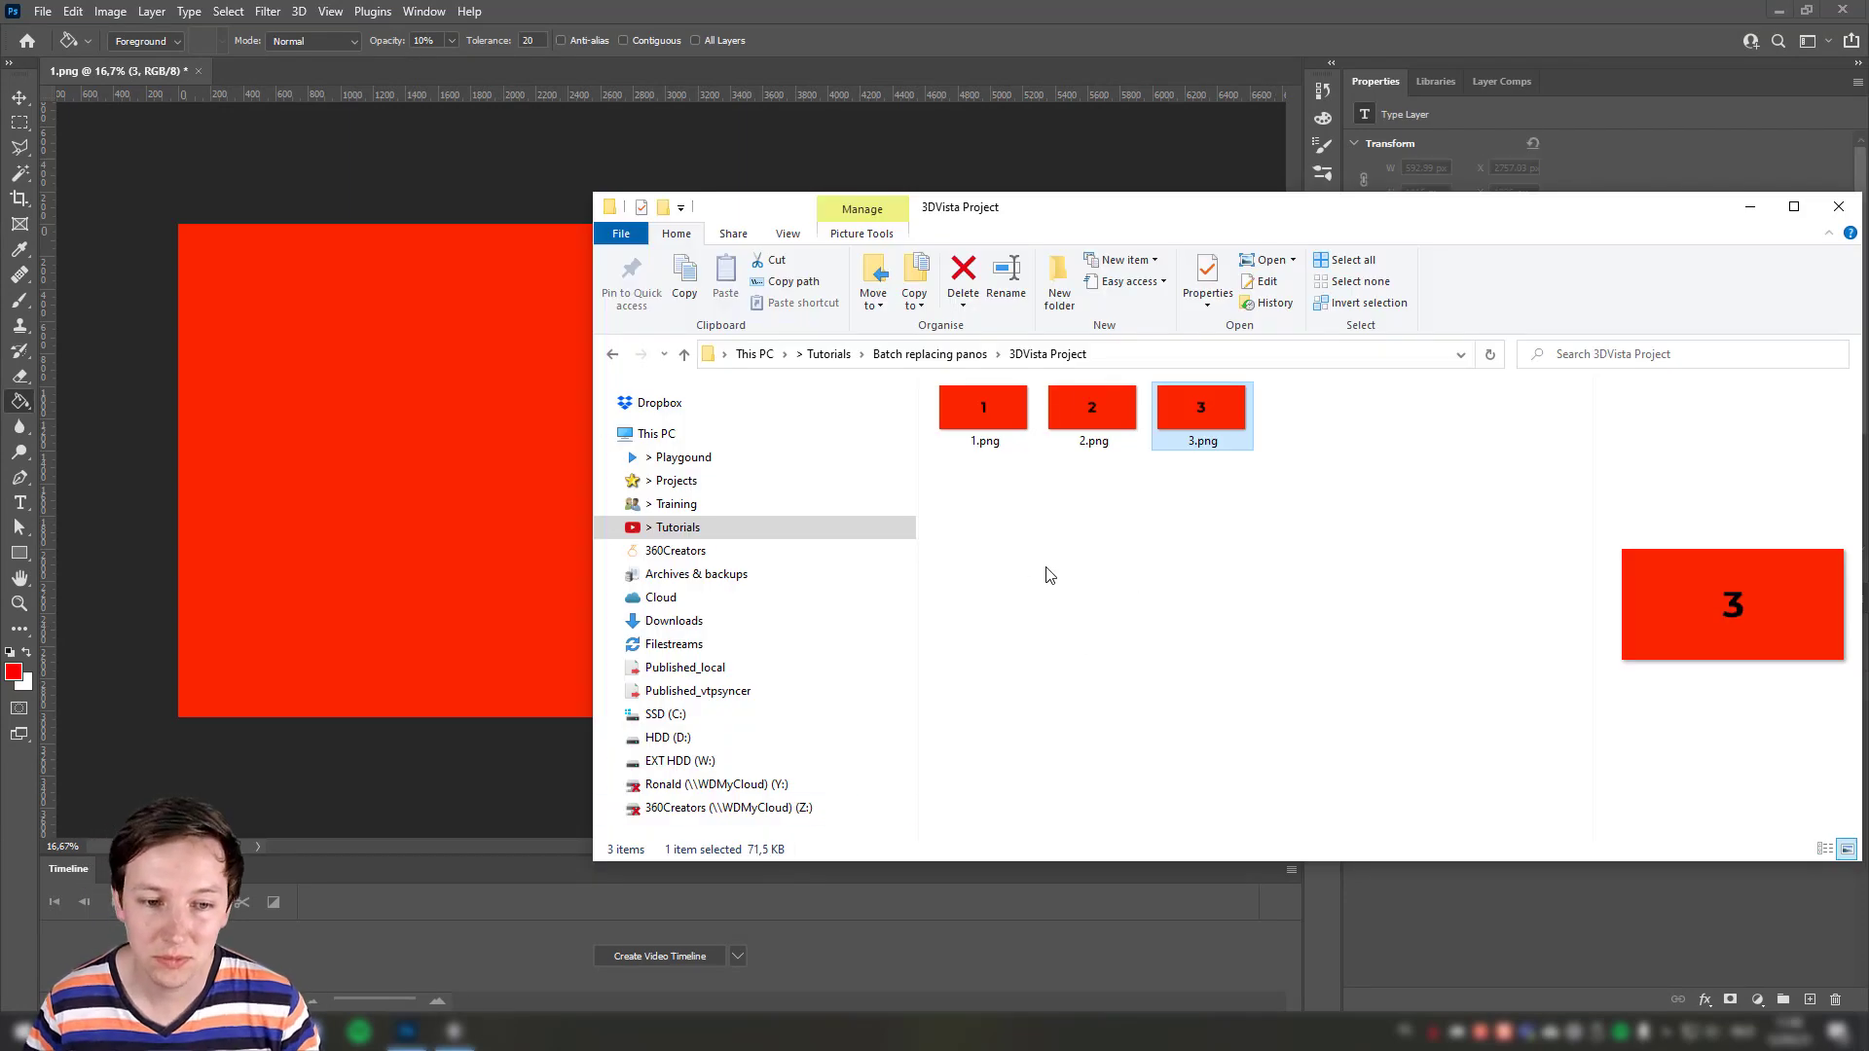
Step: Select 1.png, 2.png and 3.png in the 3DVista Project folder to check their red backgrounds
click(1121, 464)
drag(961, 505, 1243, 546)
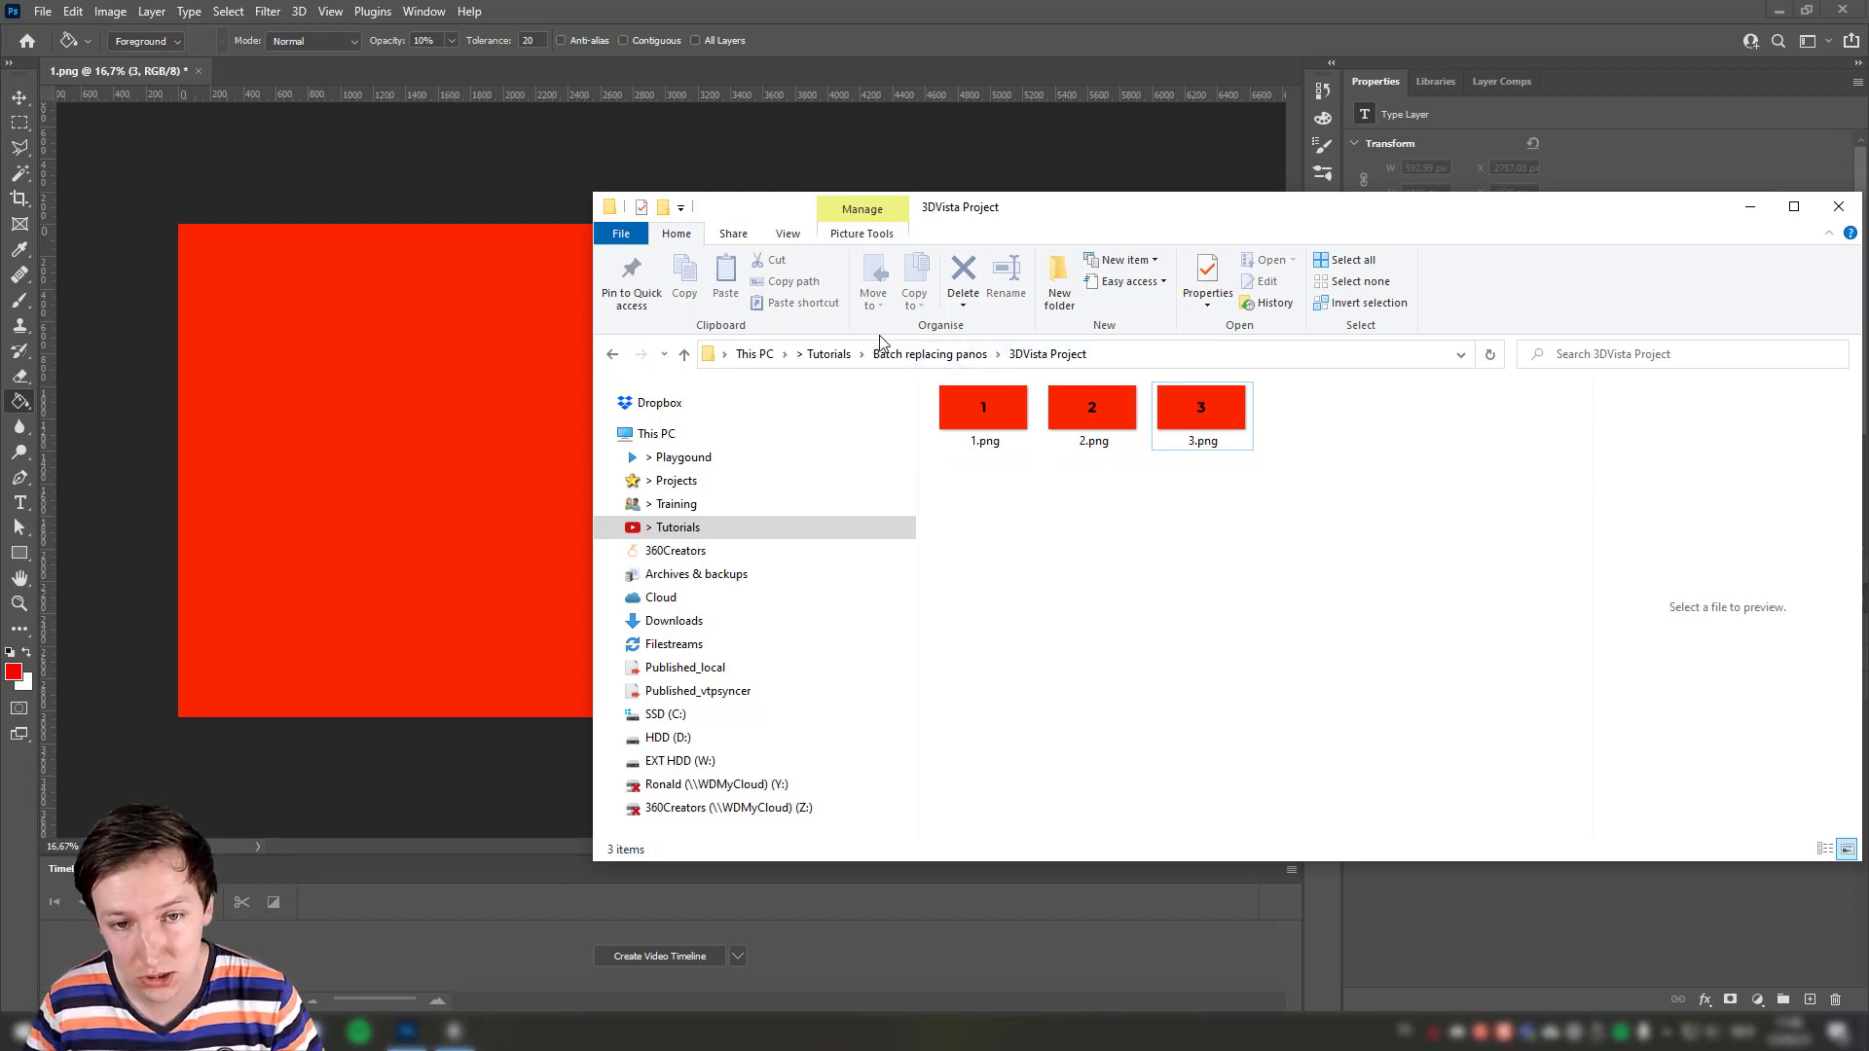
Step: Return to the 3DVista editor and show all panoramas as a list
click(453, 1032)
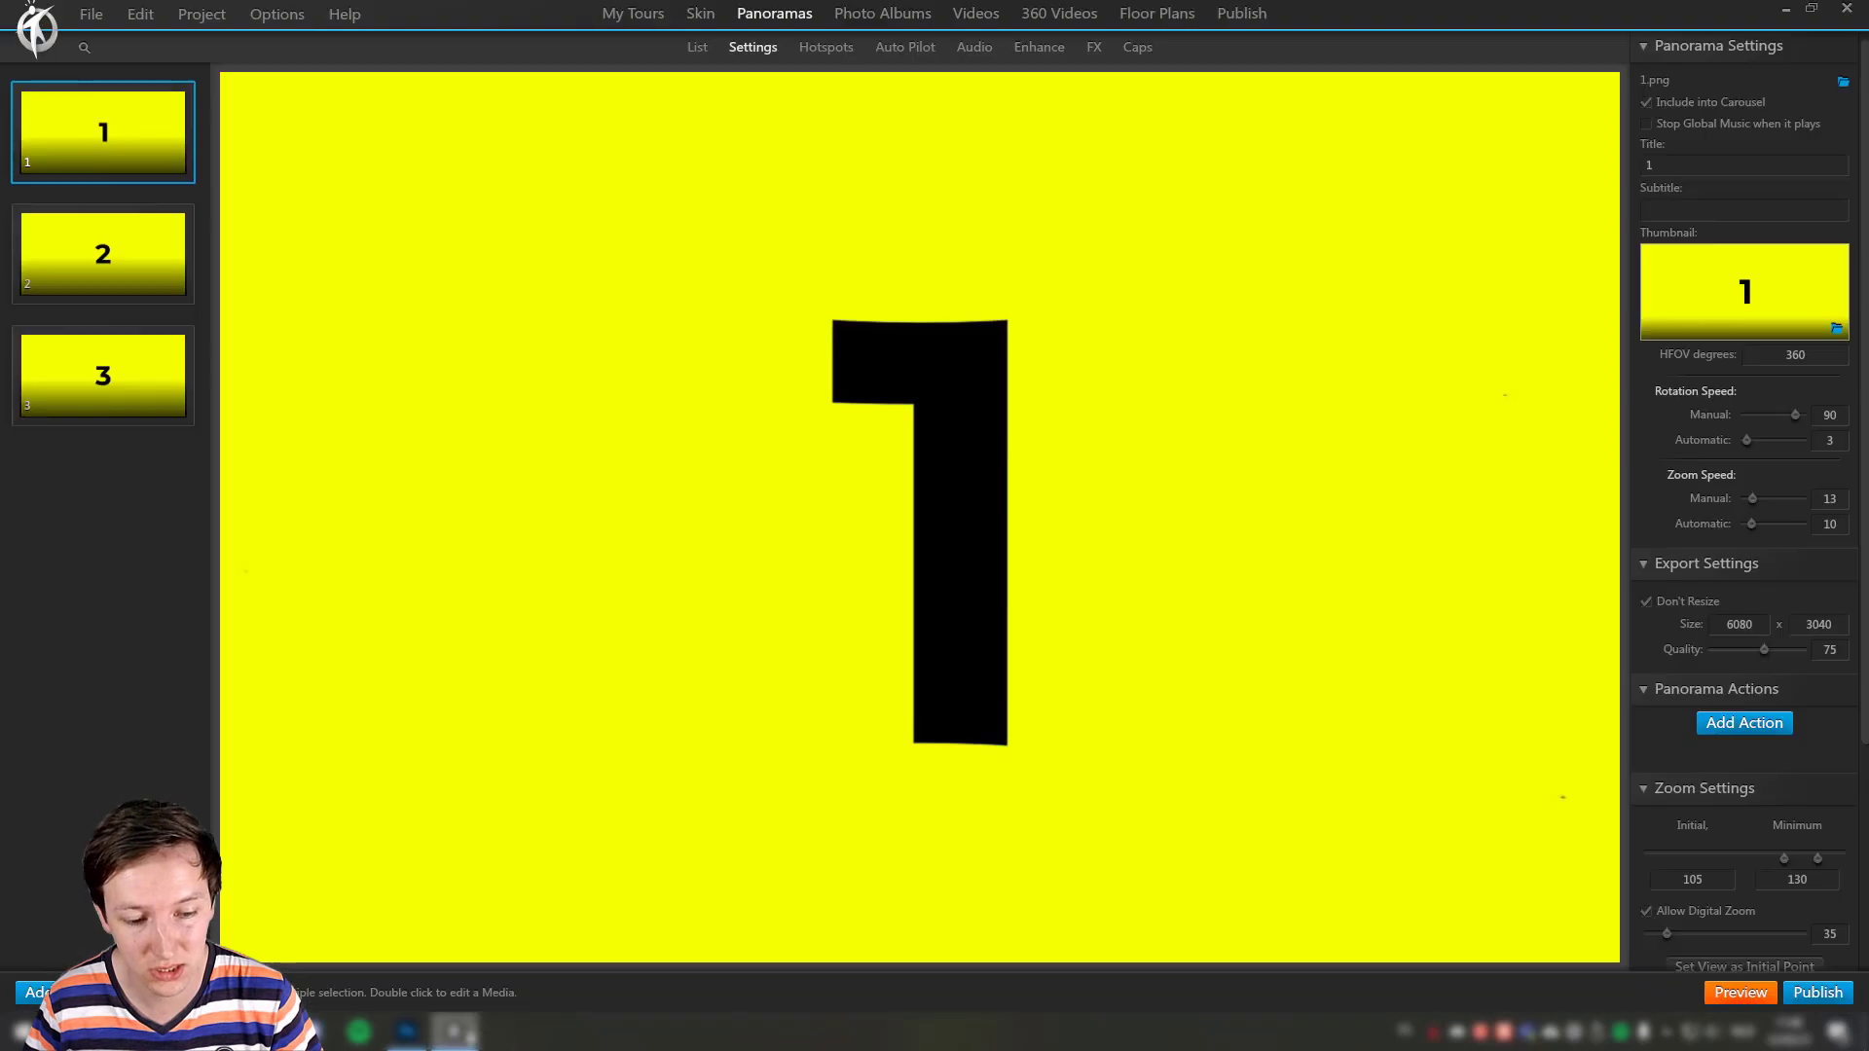
key(alt+Tab)
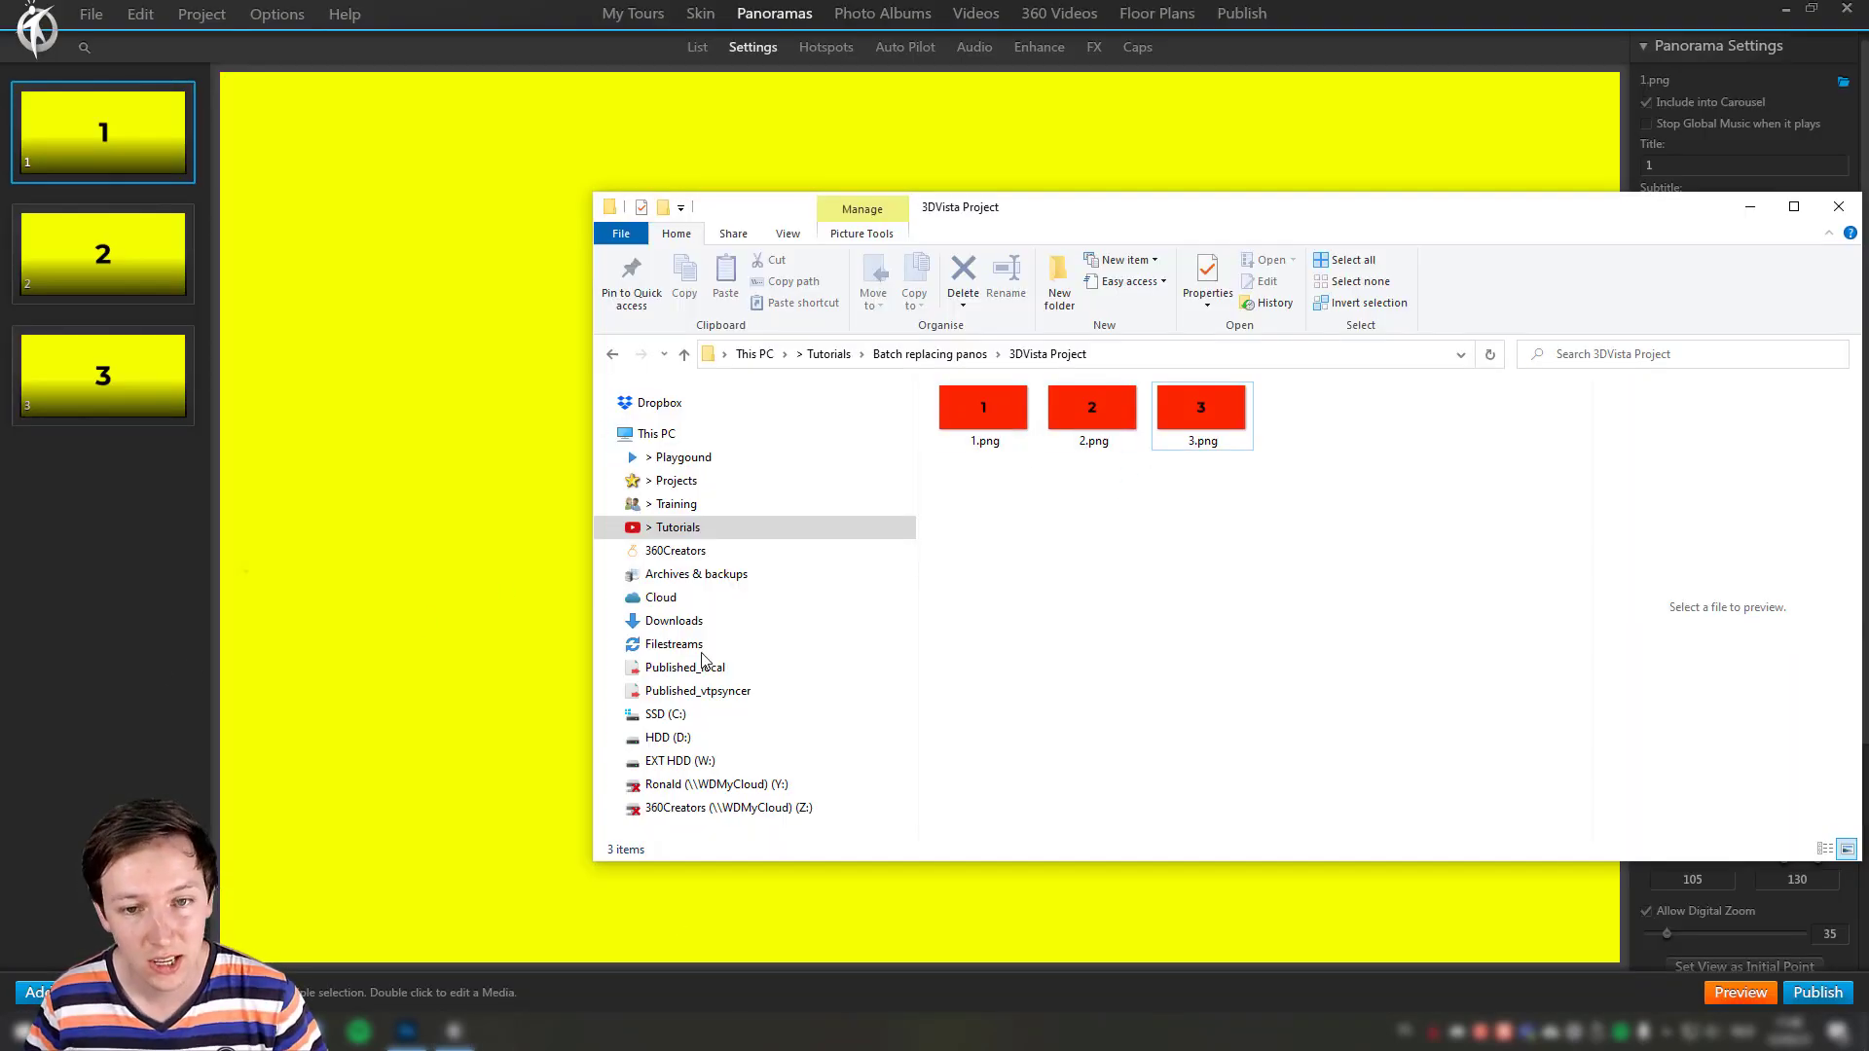
click(251, 509)
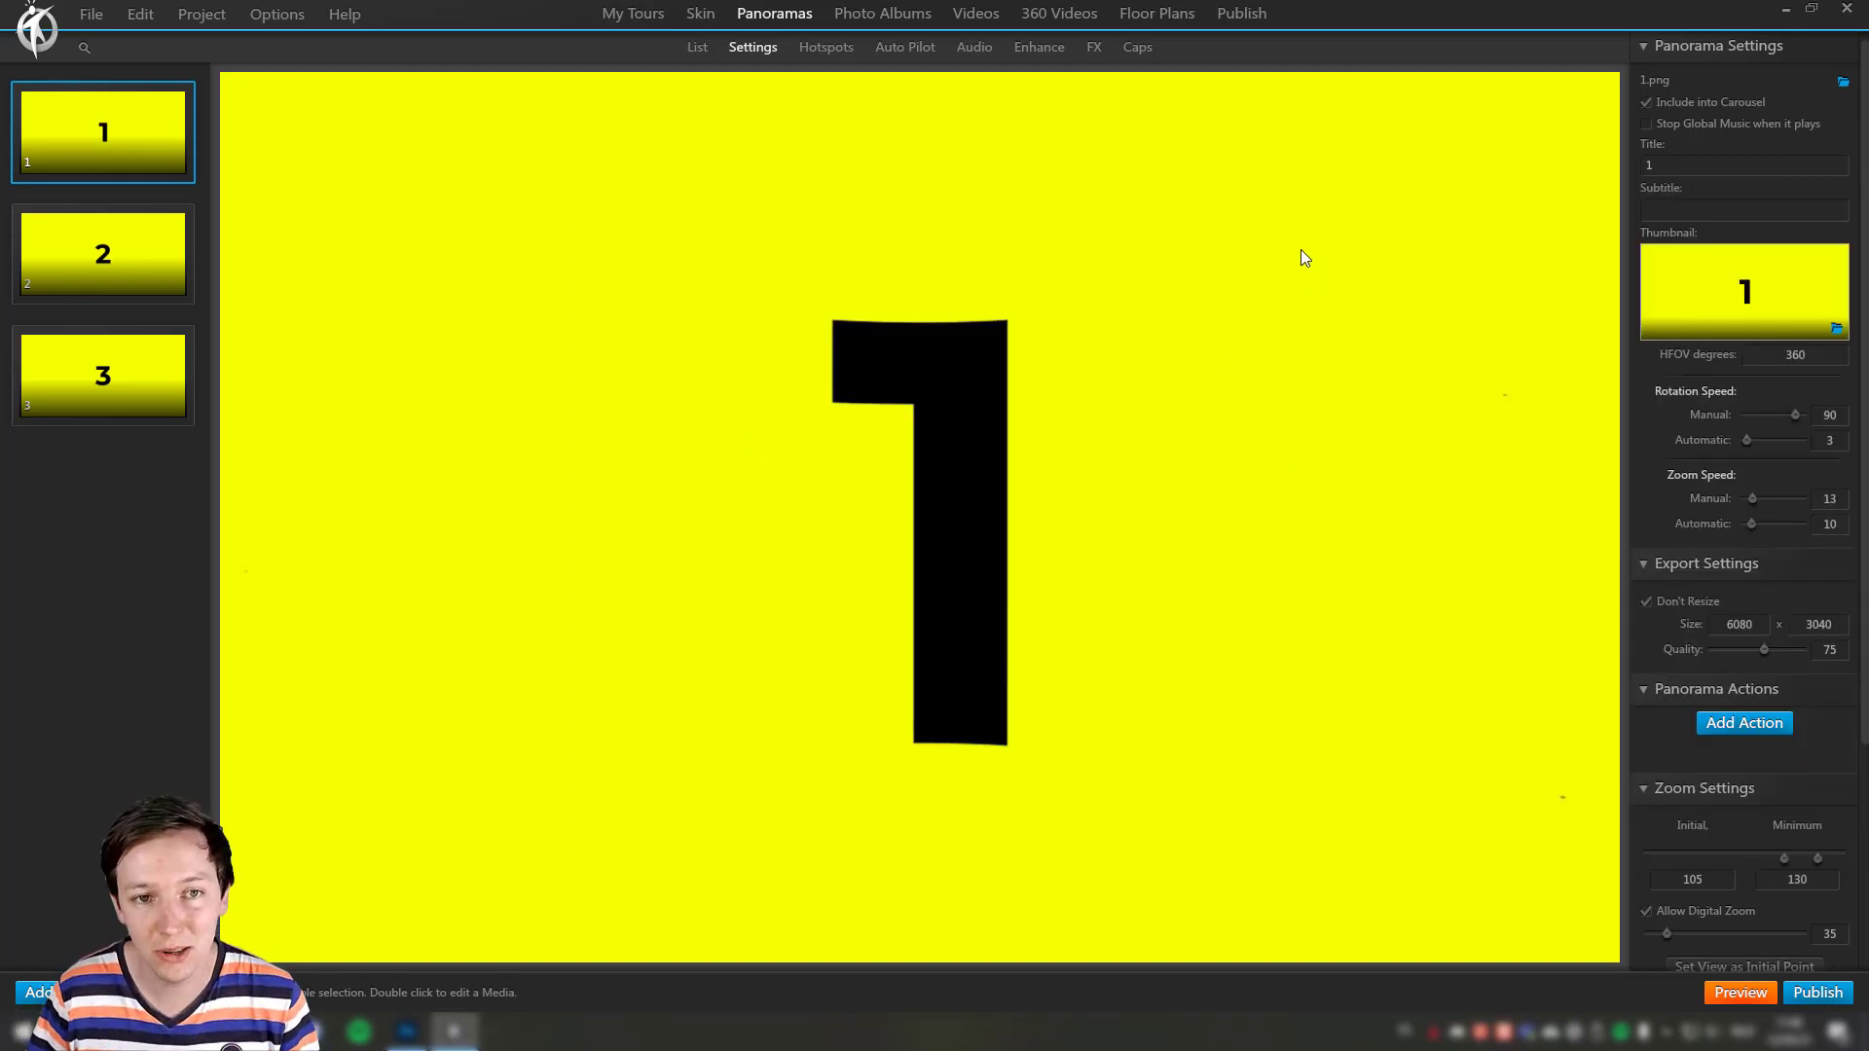
key(Escape)
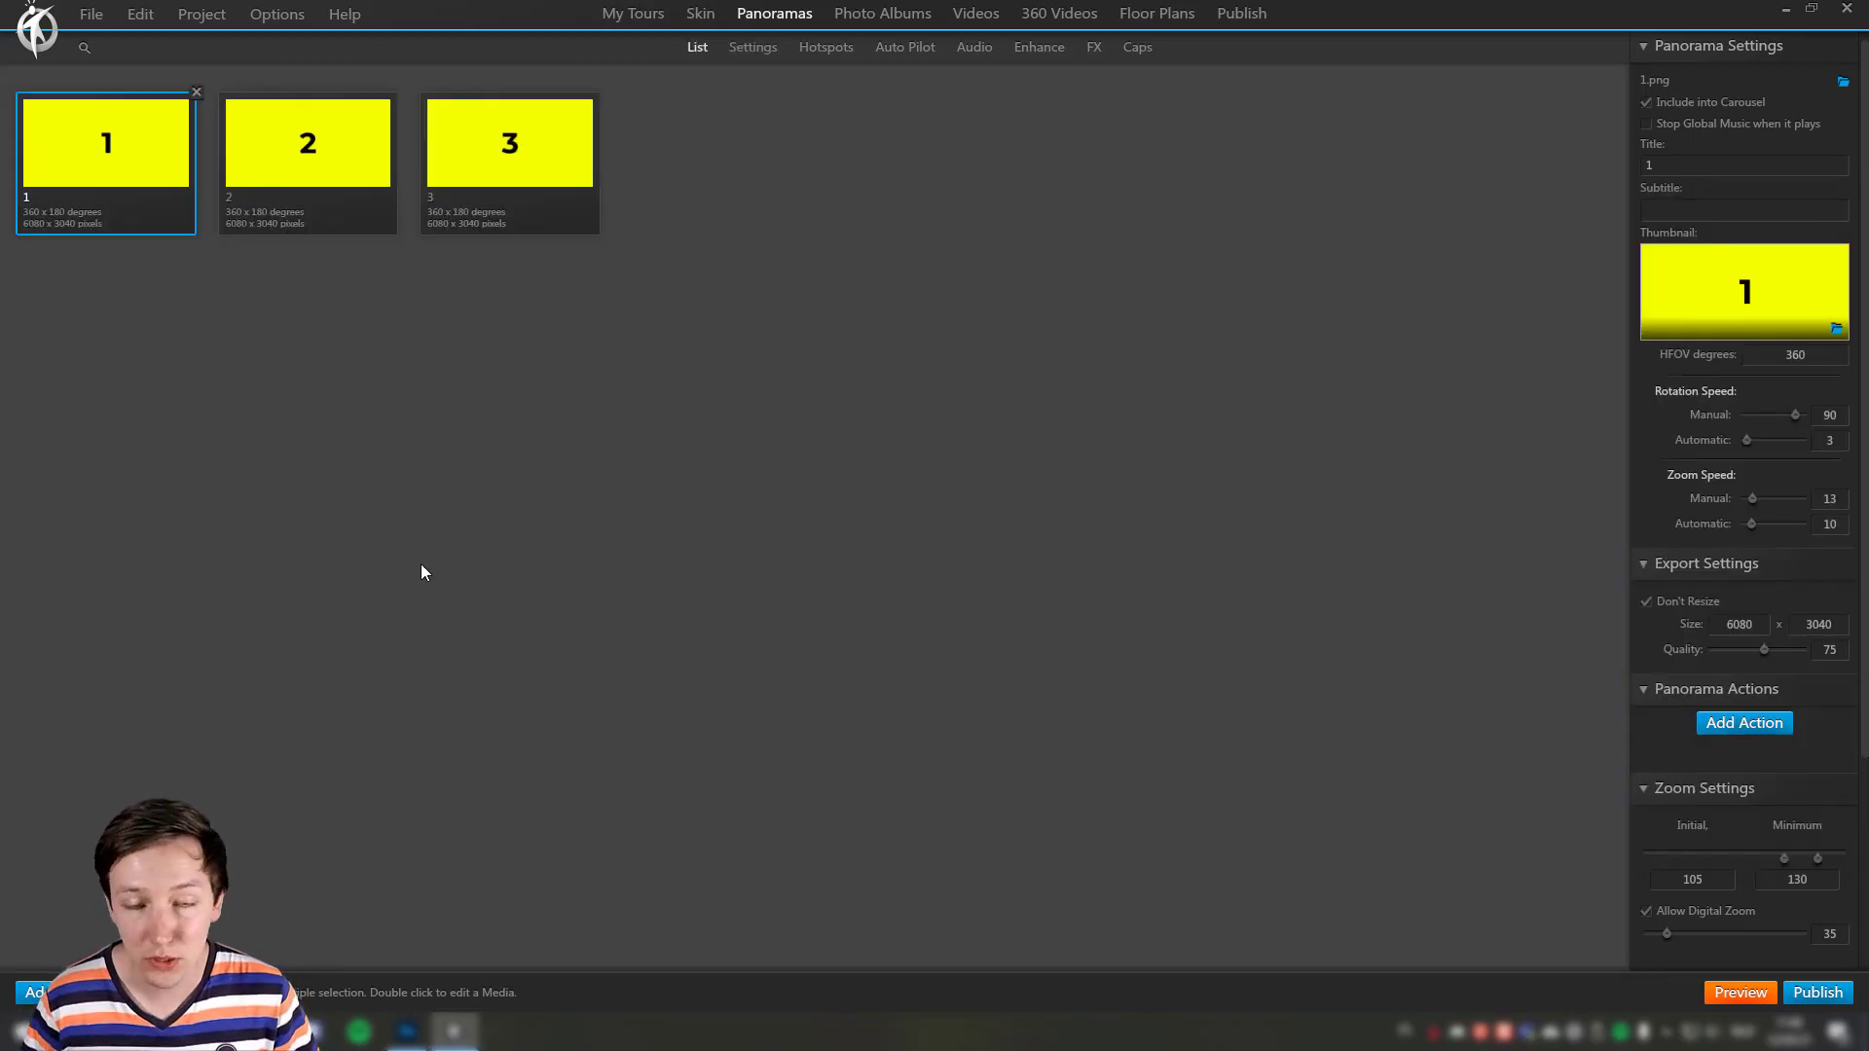
Step: Run Project > Clear Cache and preview the tour in the browser
click(138, 16)
mouse_move(202, 16)
click(220, 49)
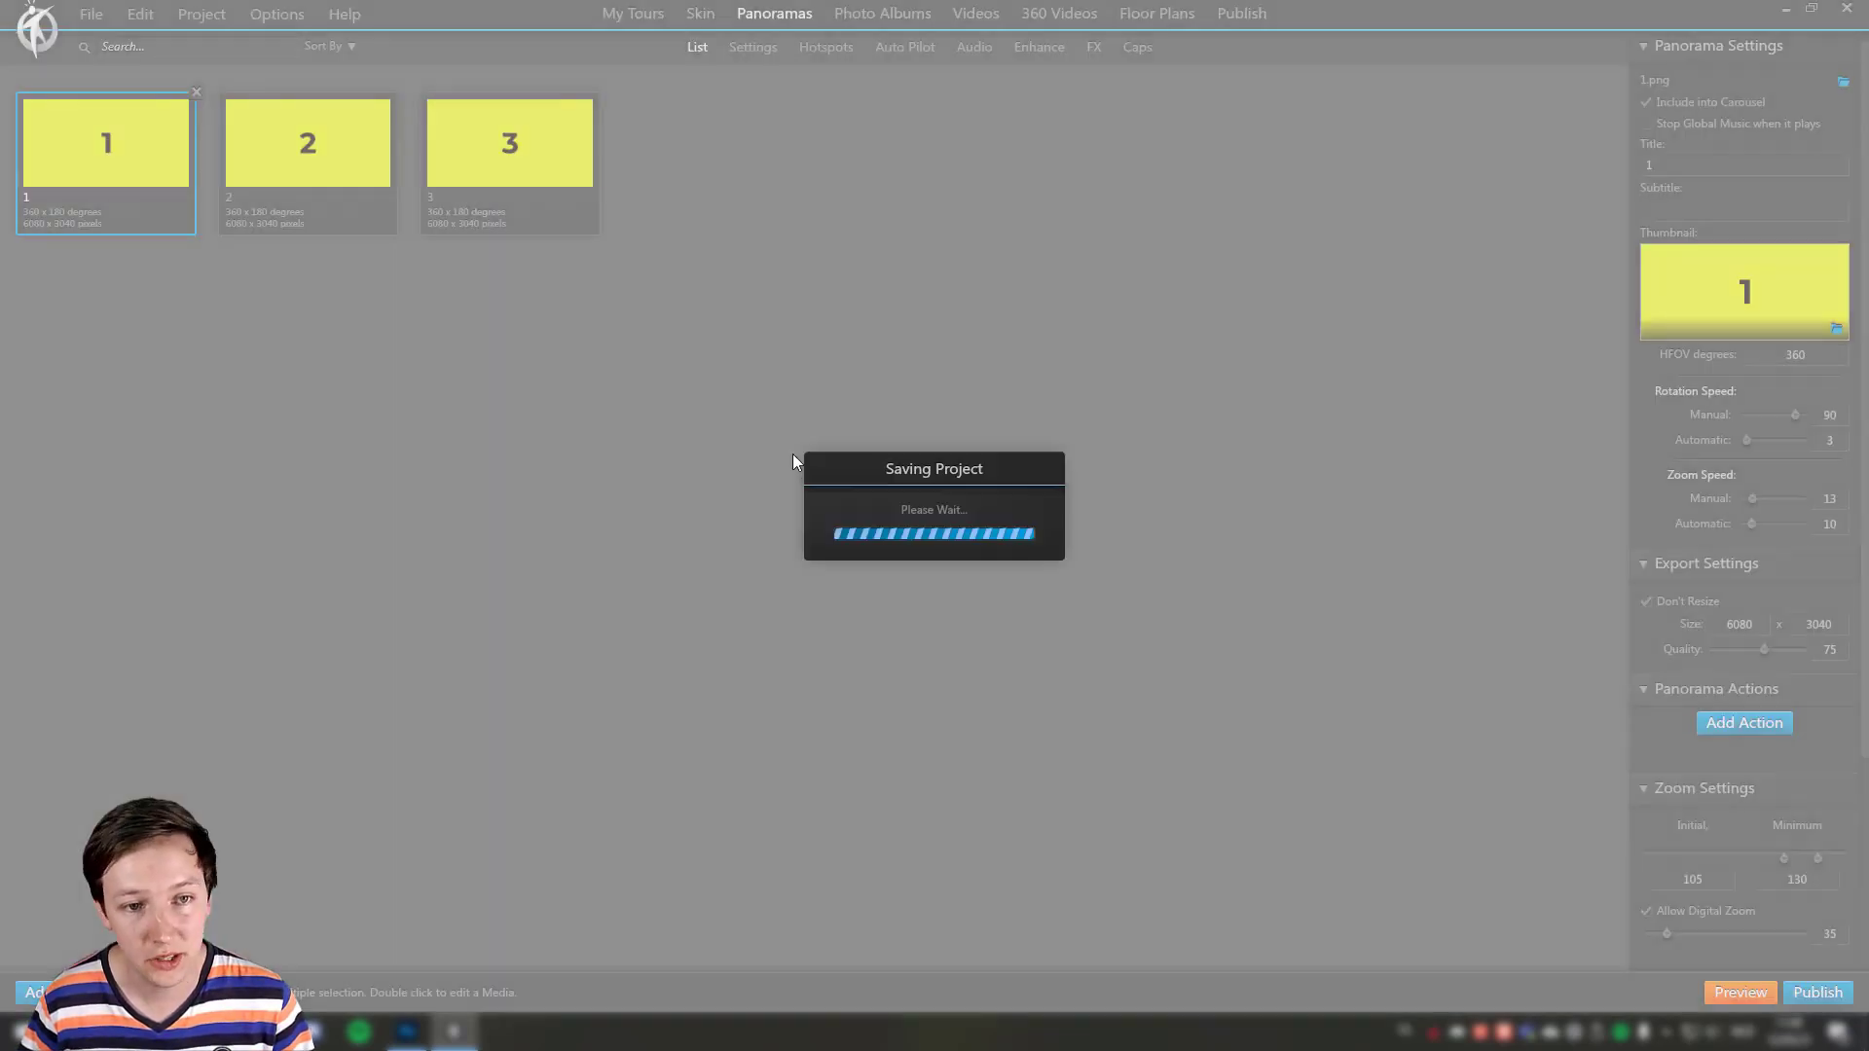
click(1776, 991)
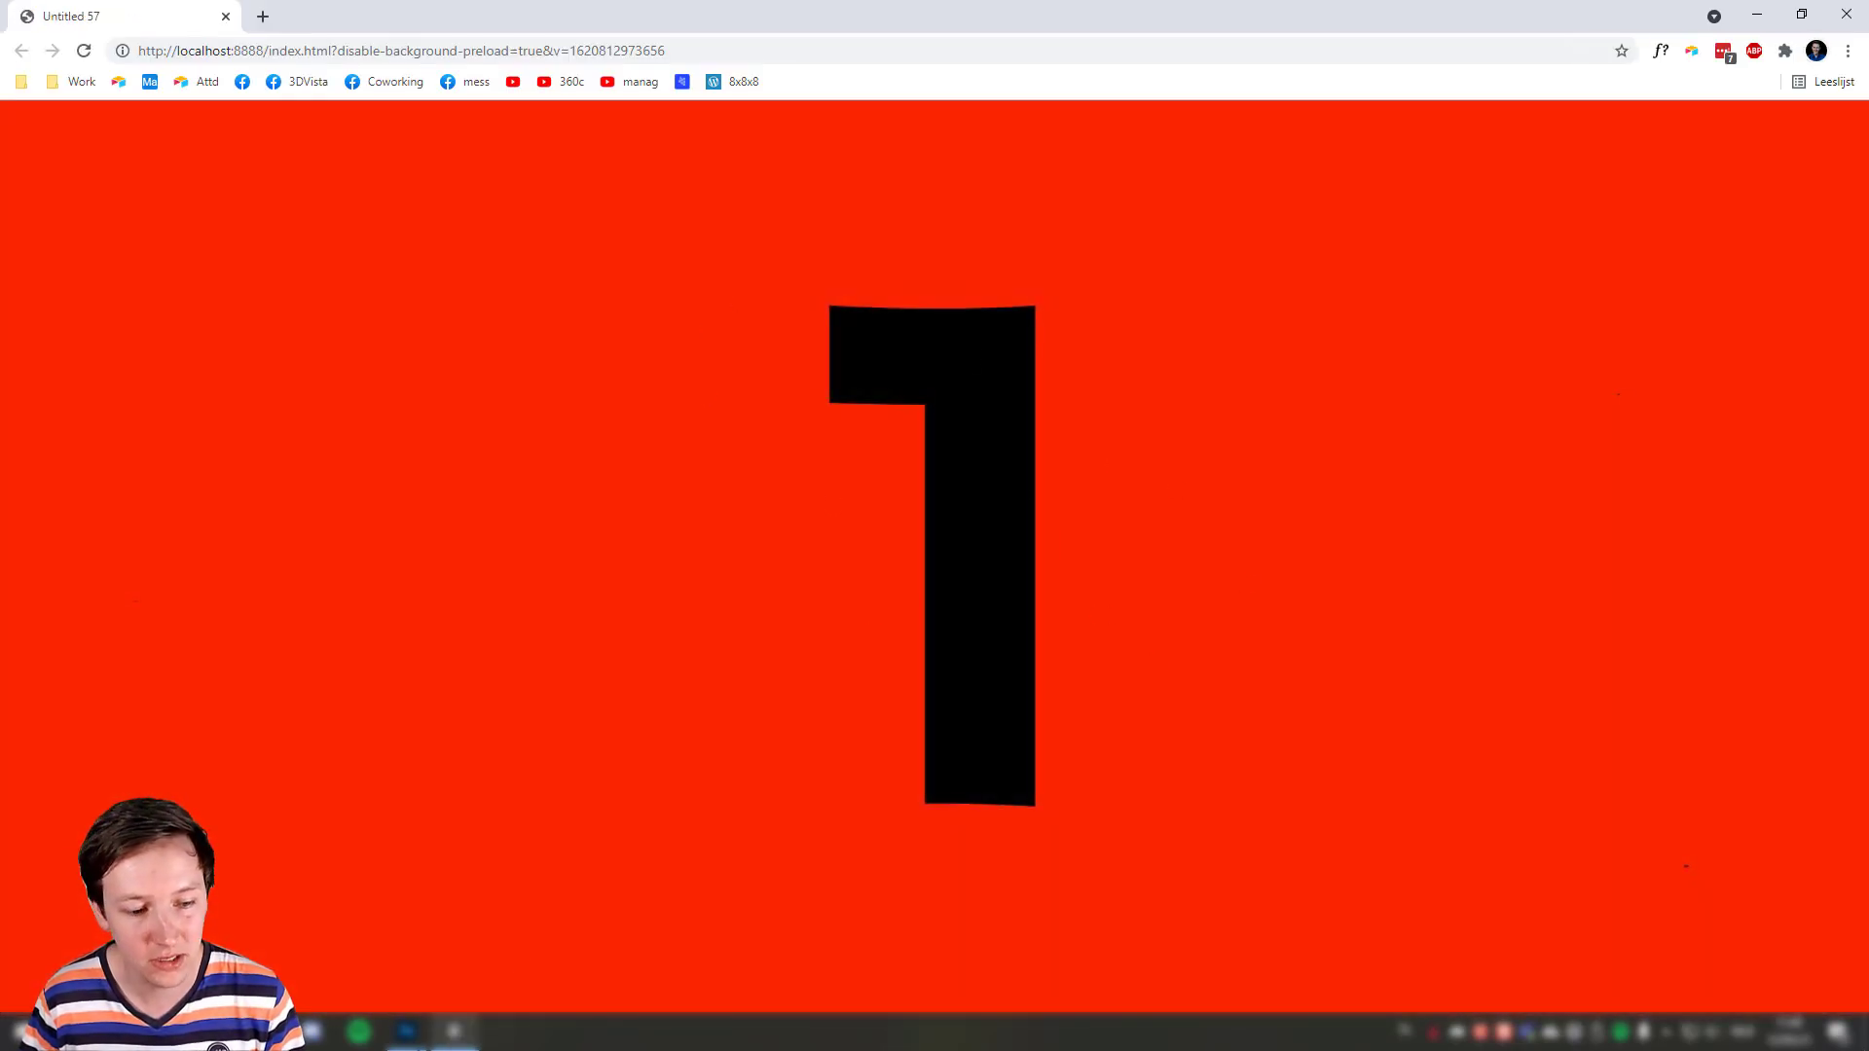
Step: Reopen panorama 1 in the tour editor and switch it to the Hotspots tab
click(454, 1034)
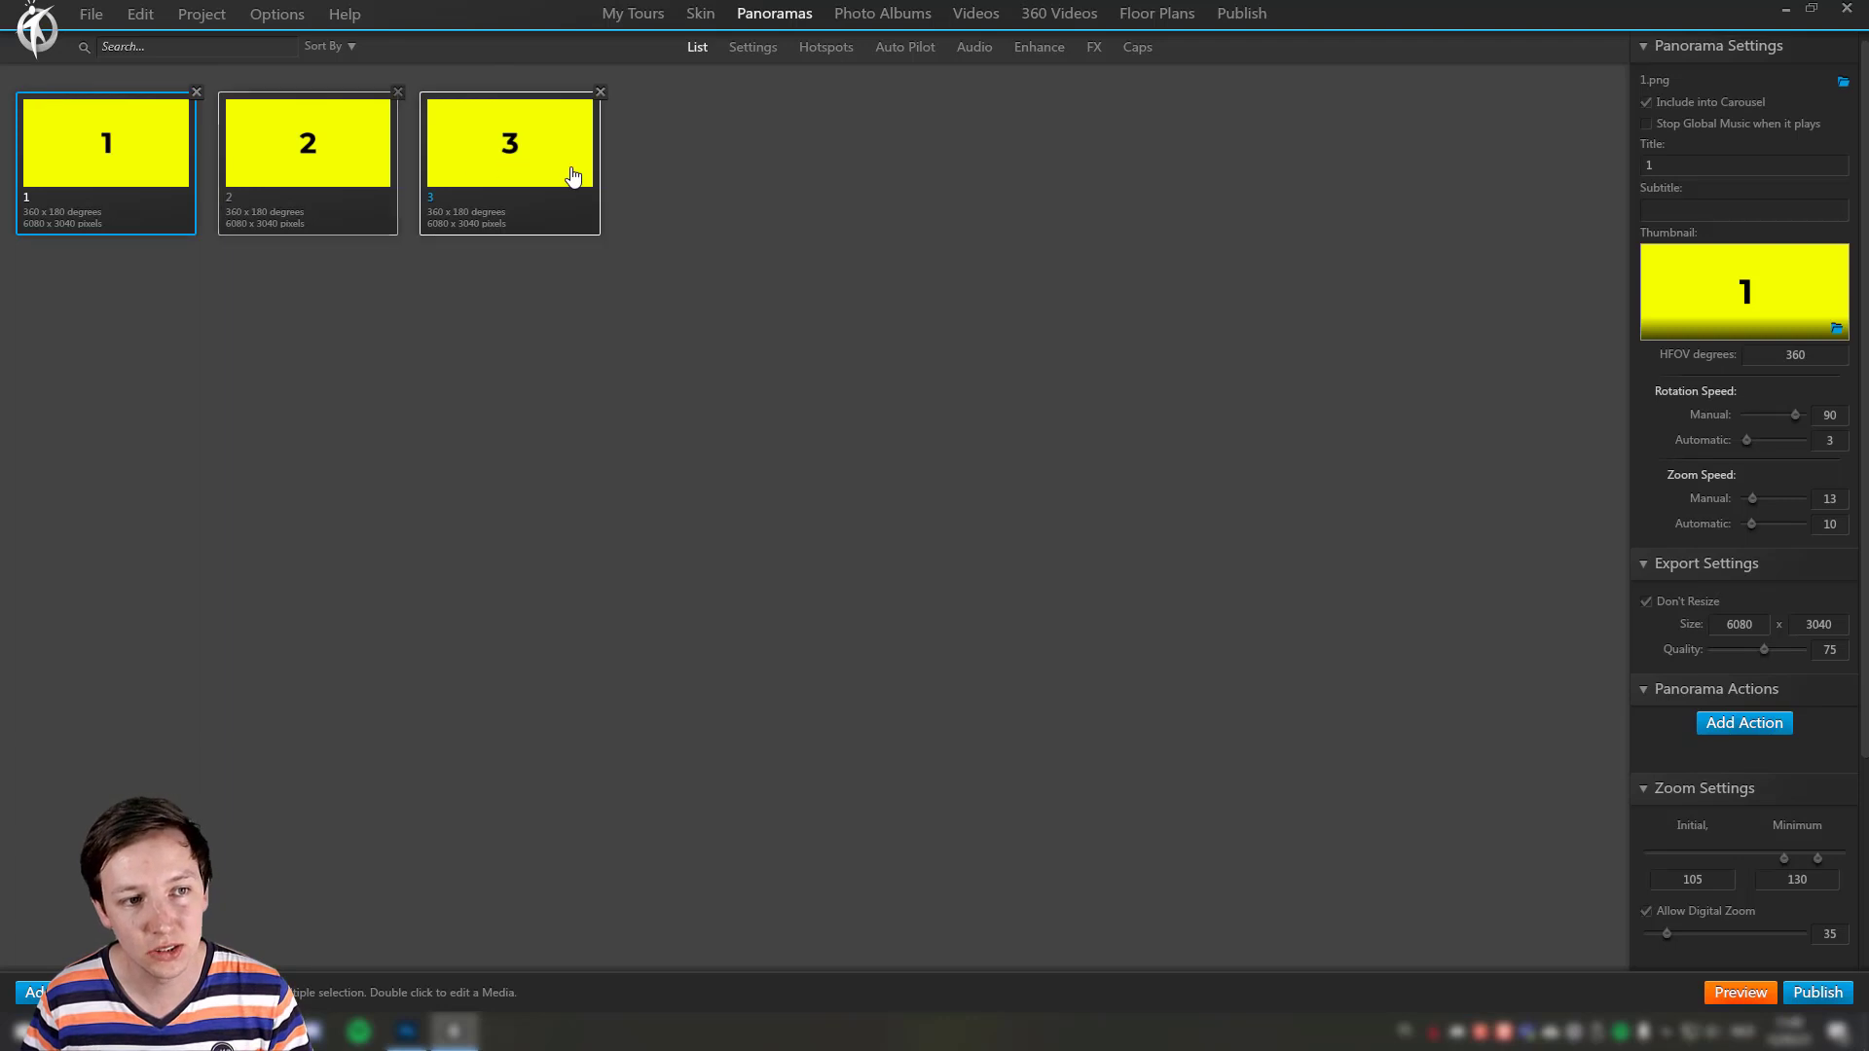
double_click(120, 175)
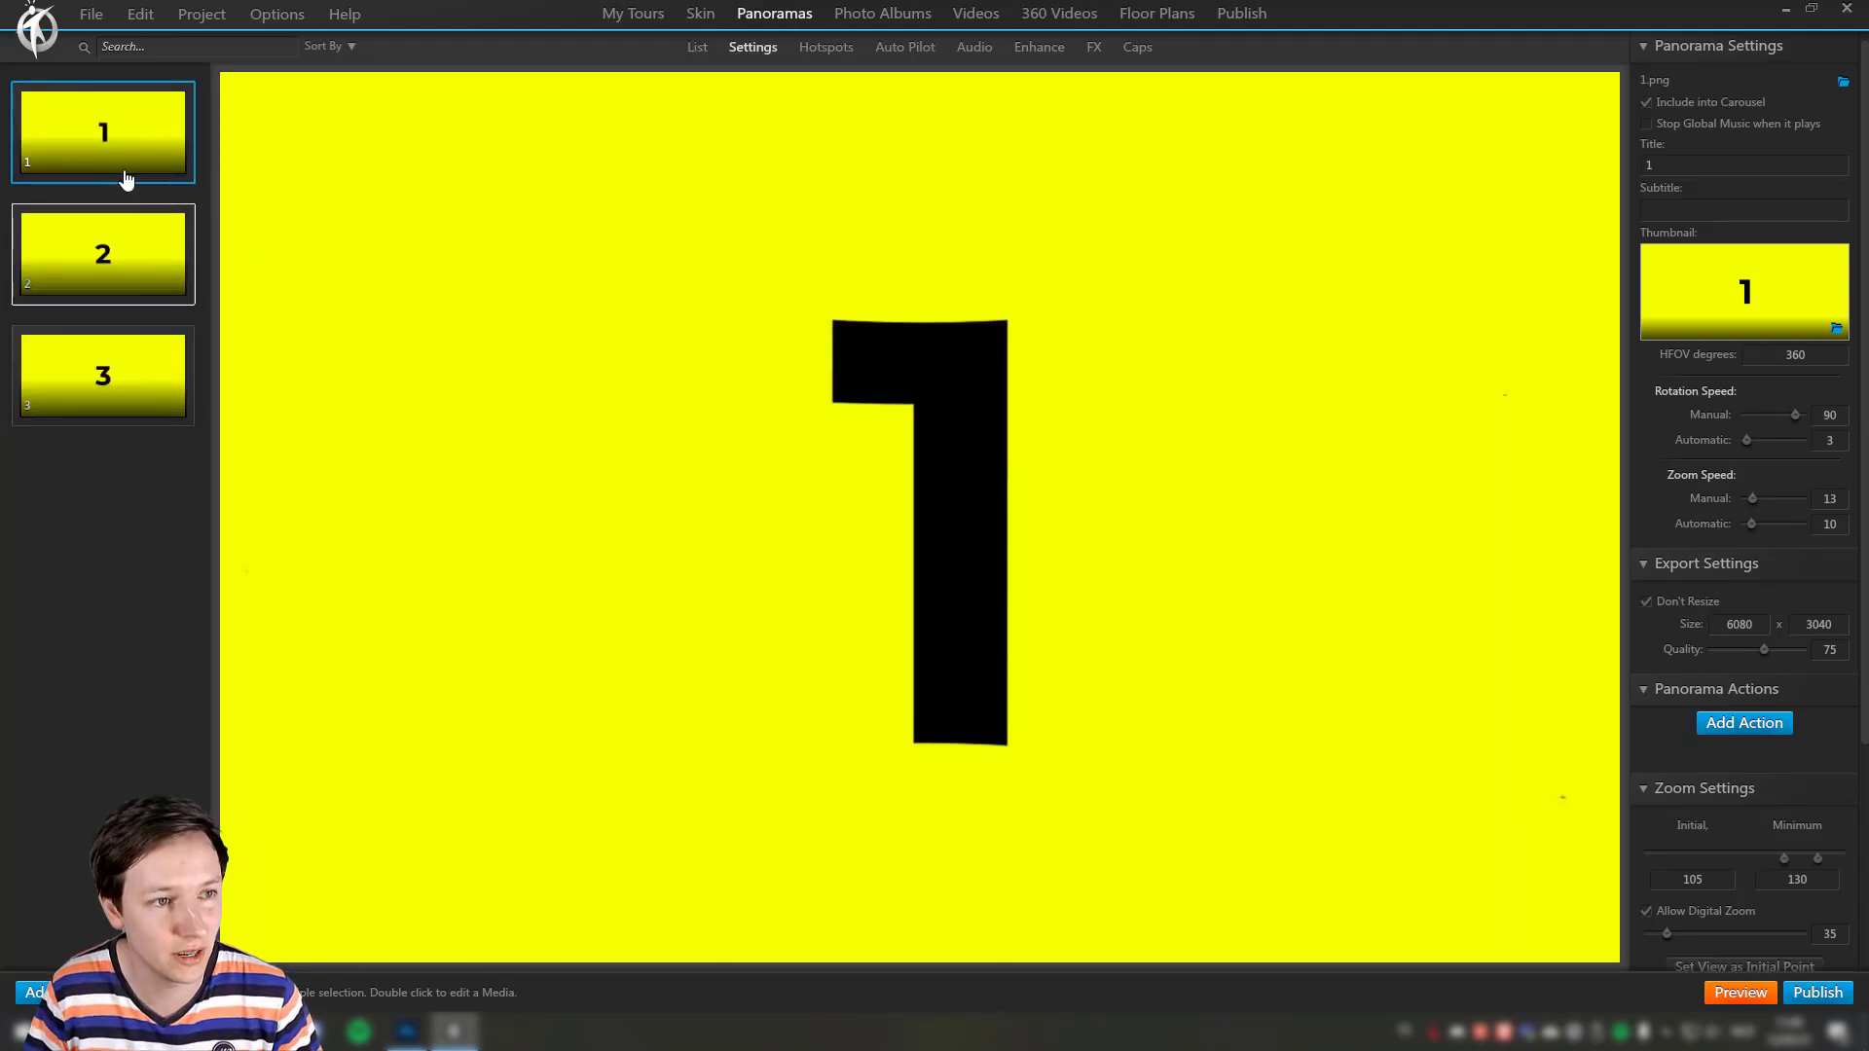
click(837, 48)
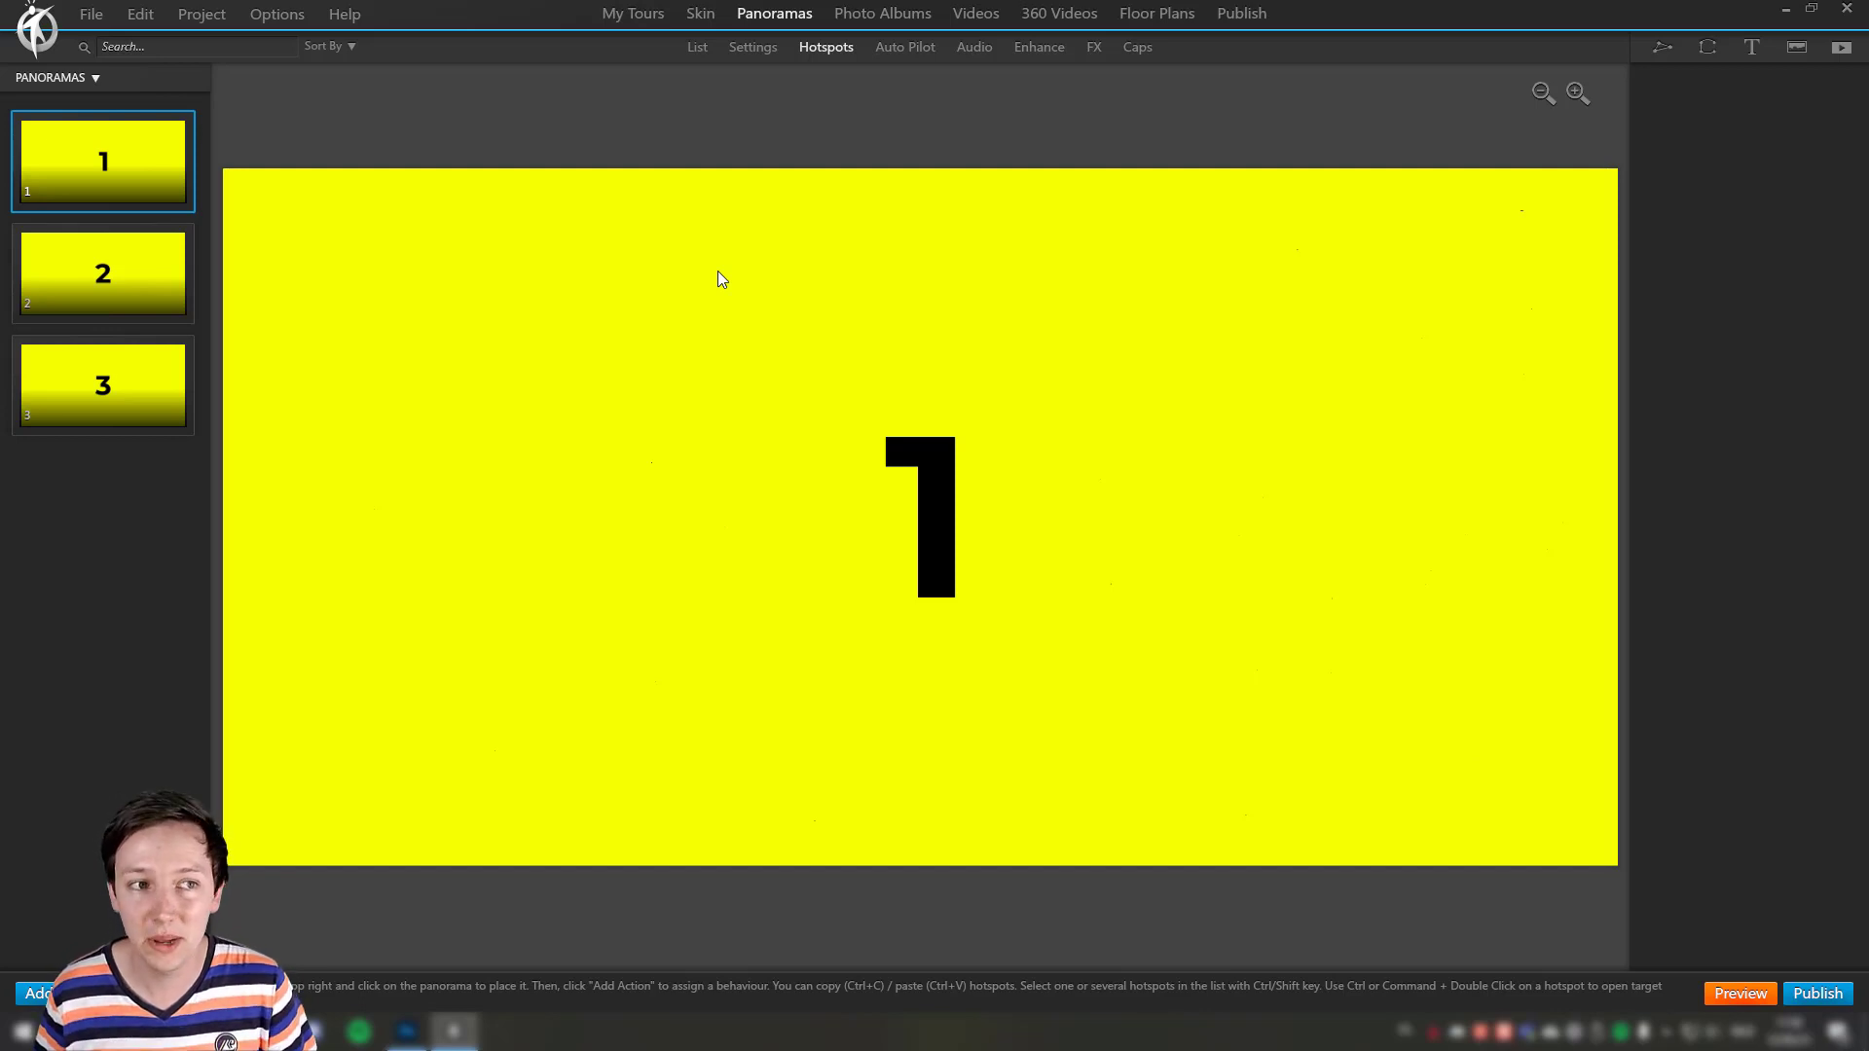
Step: Browse to C:\Users\Gebruiker\AppData and show the View options for hidden items
click(93, 15)
mouse_move(117, 154)
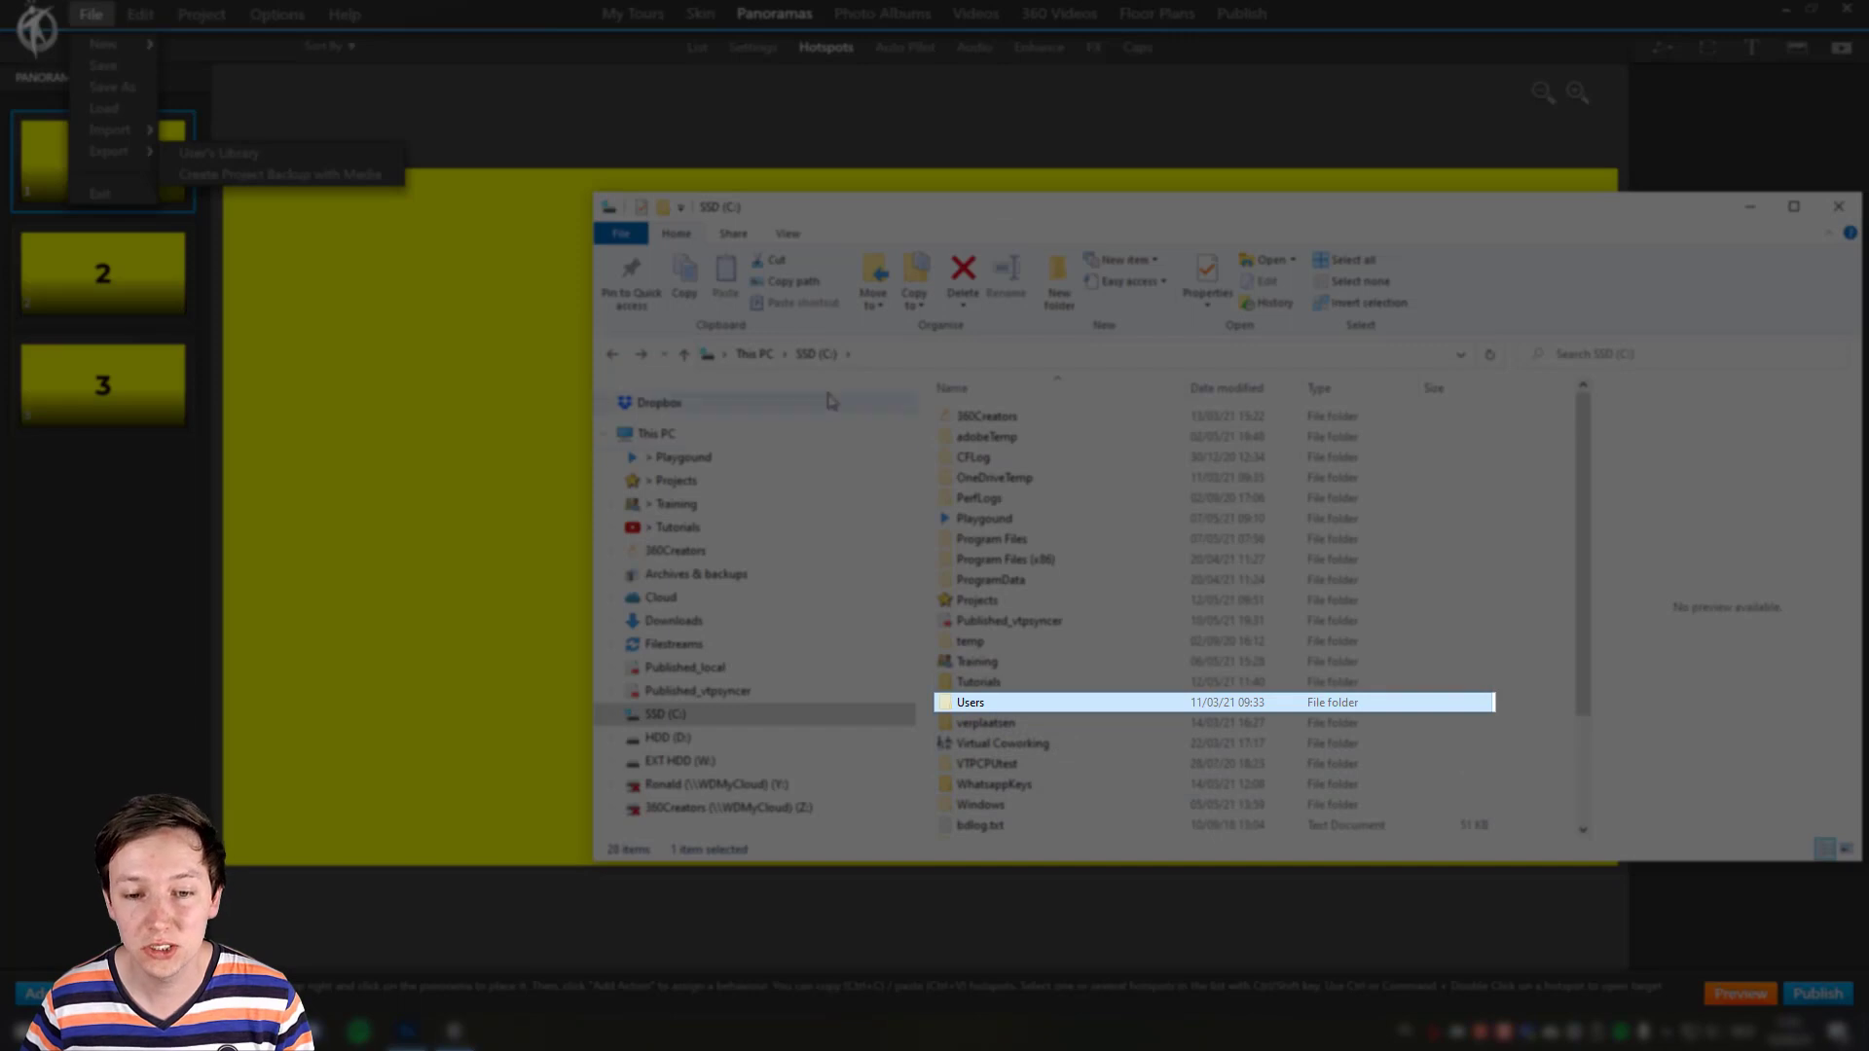
double_click(1006, 705)
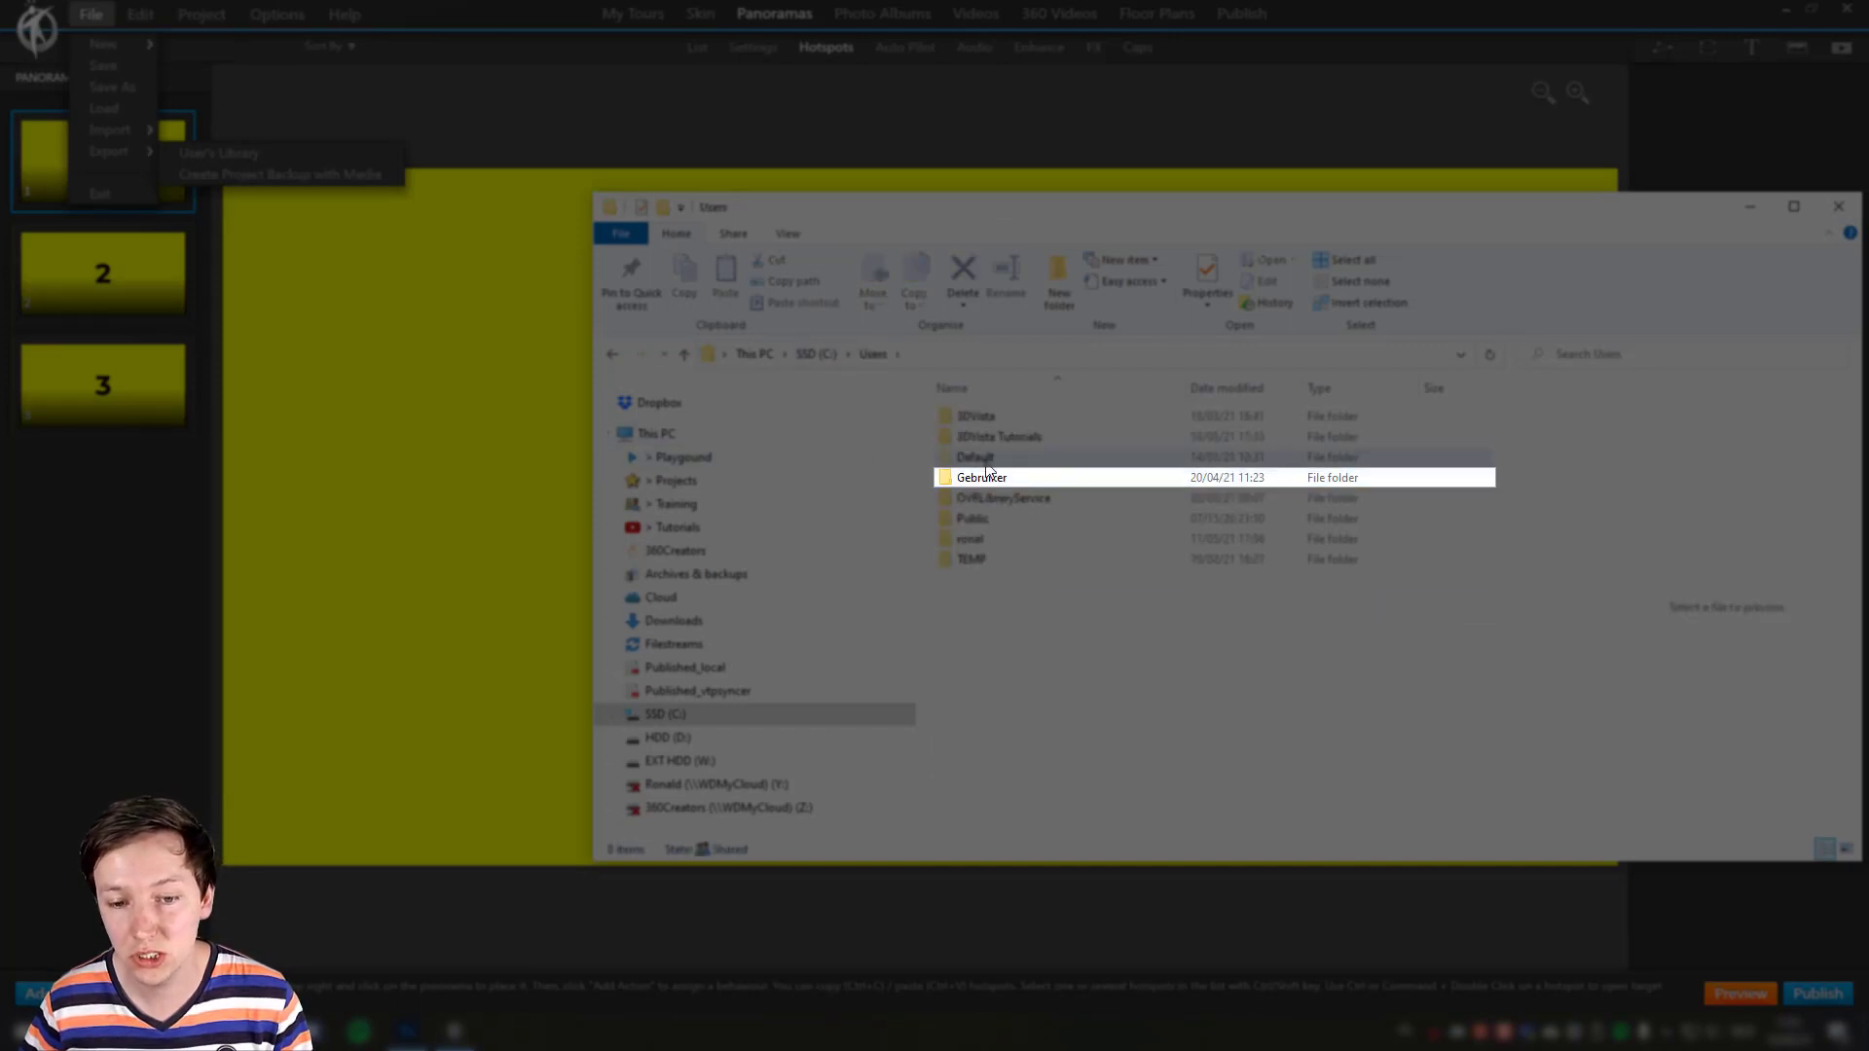
double_click(993, 480)
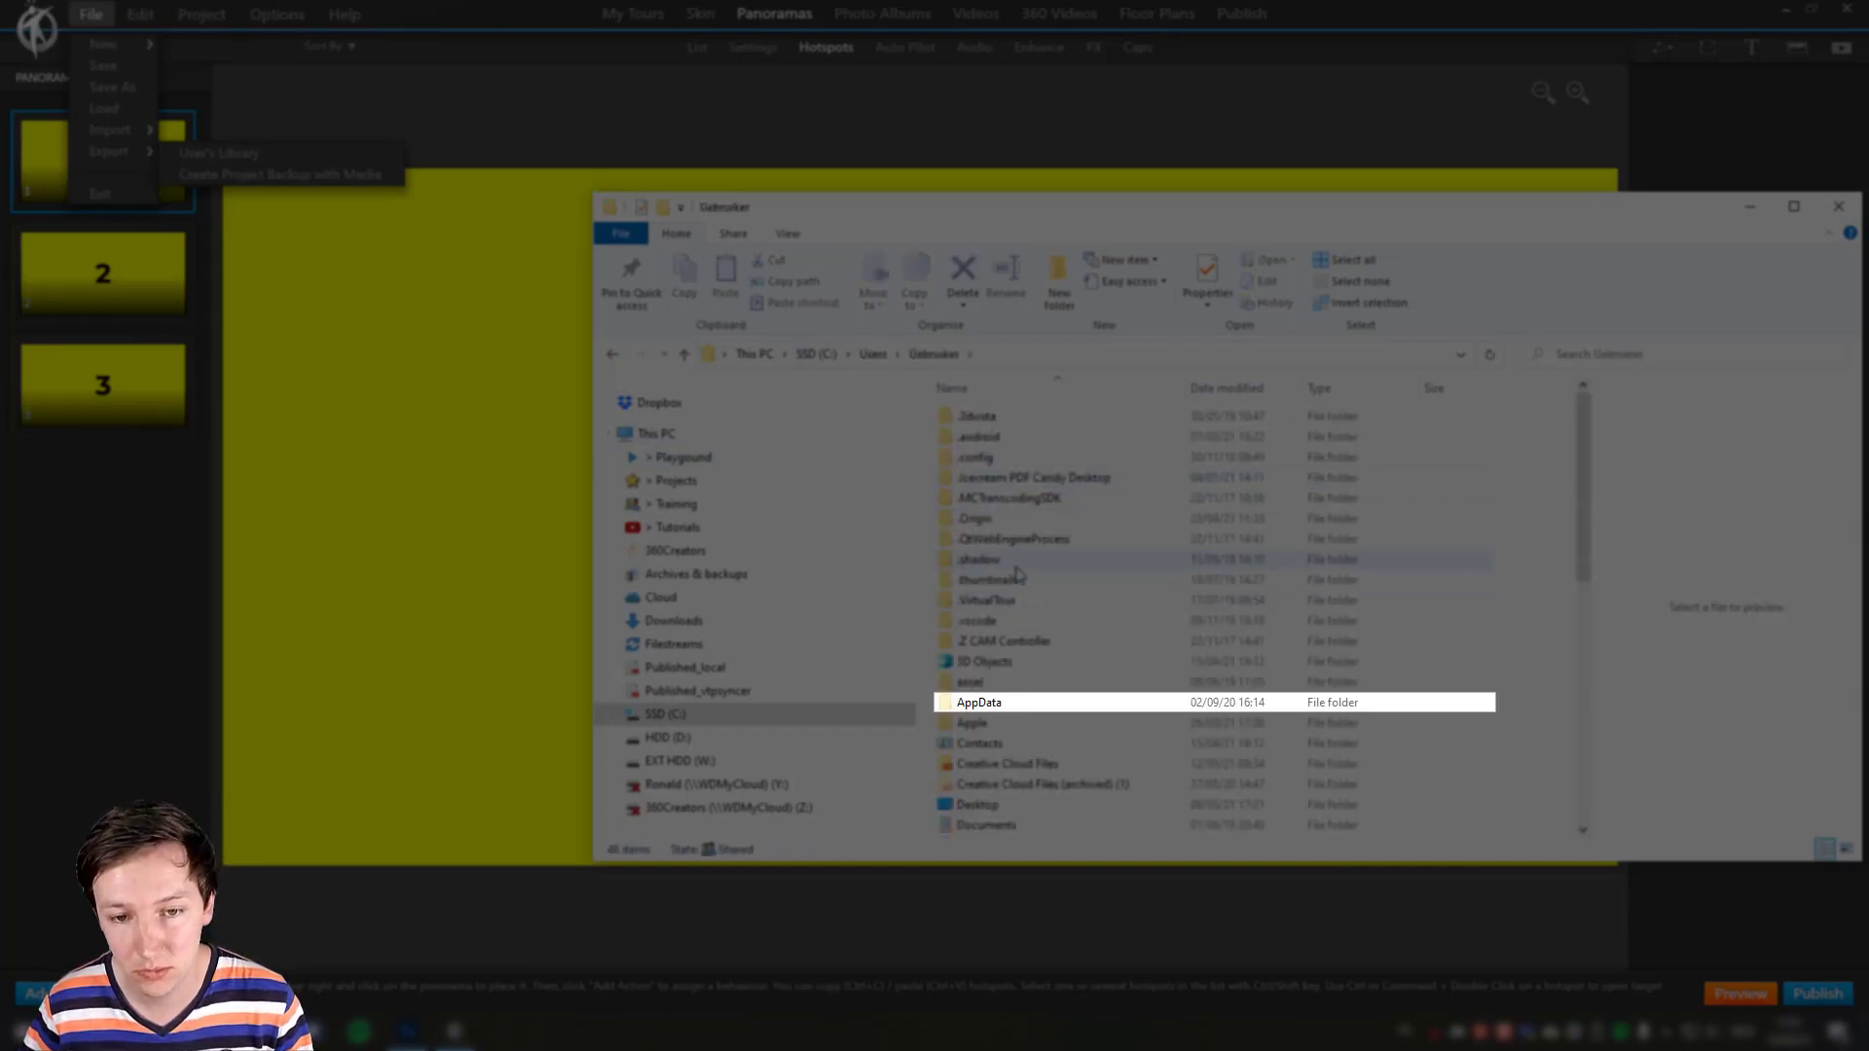
double_click(1001, 709)
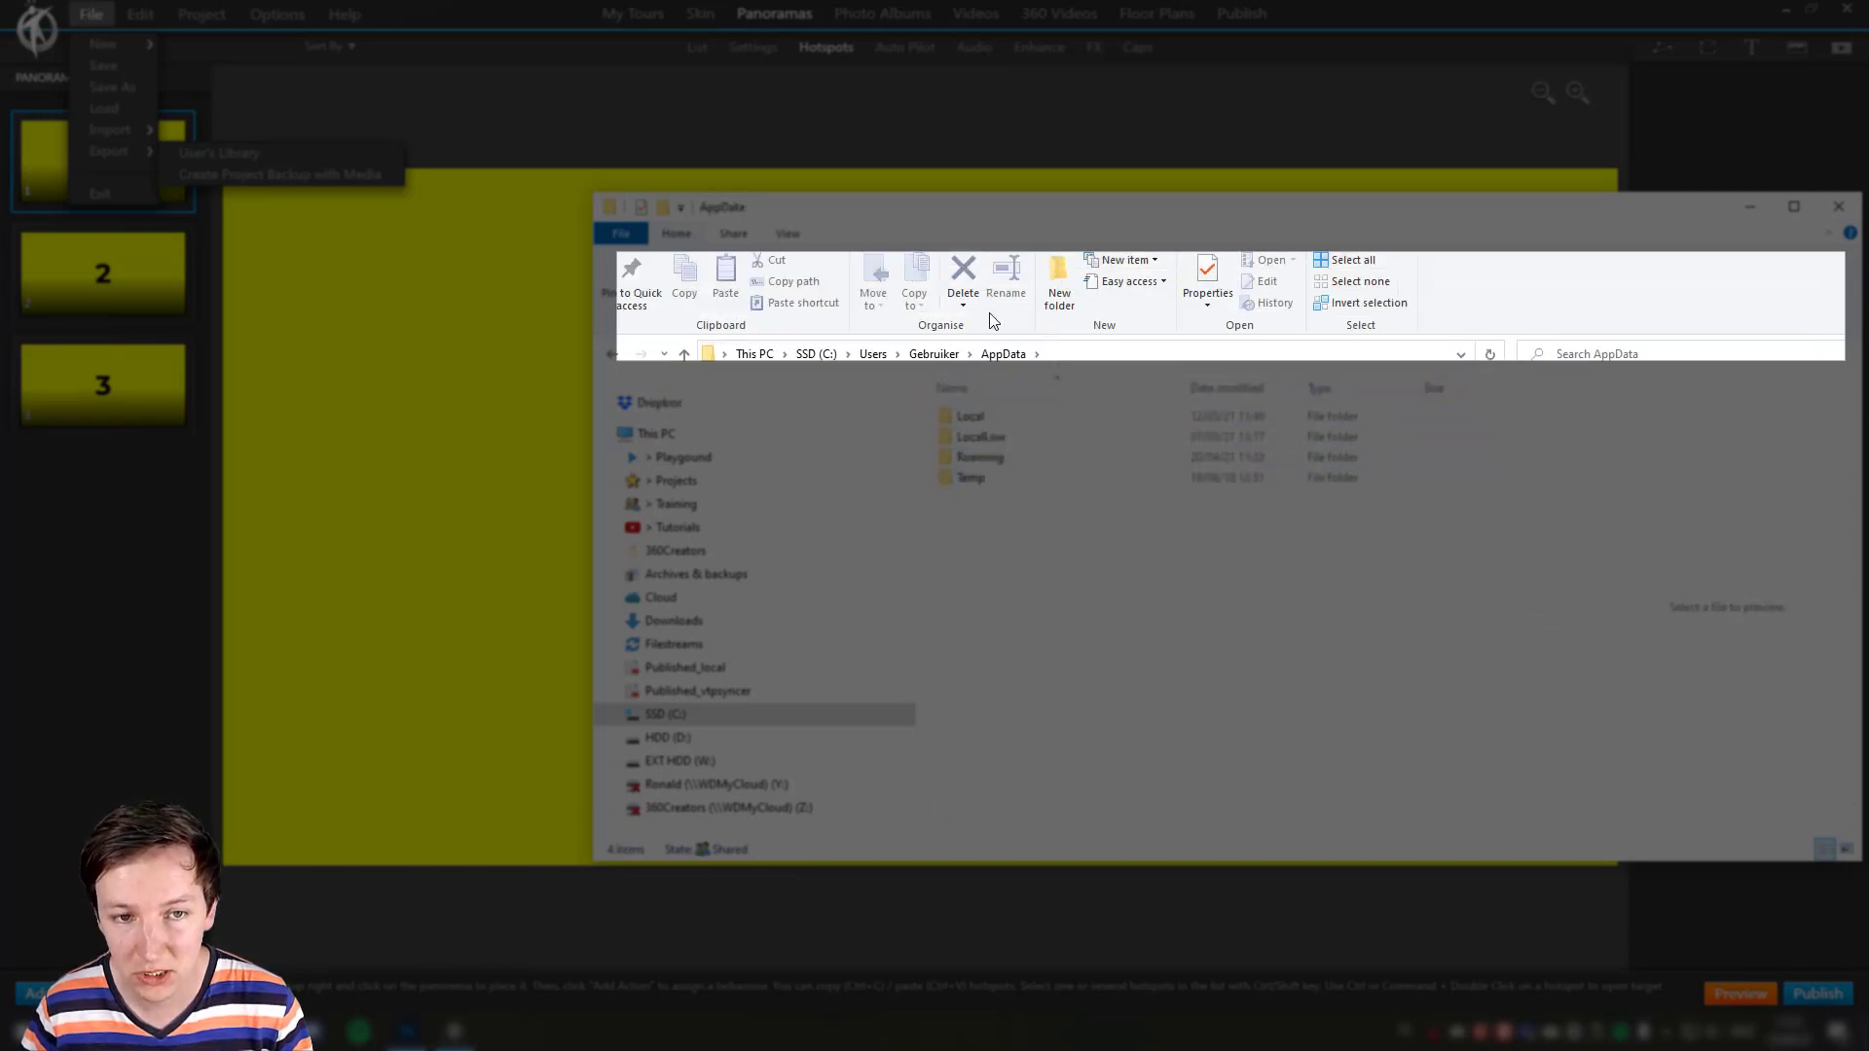
click(788, 234)
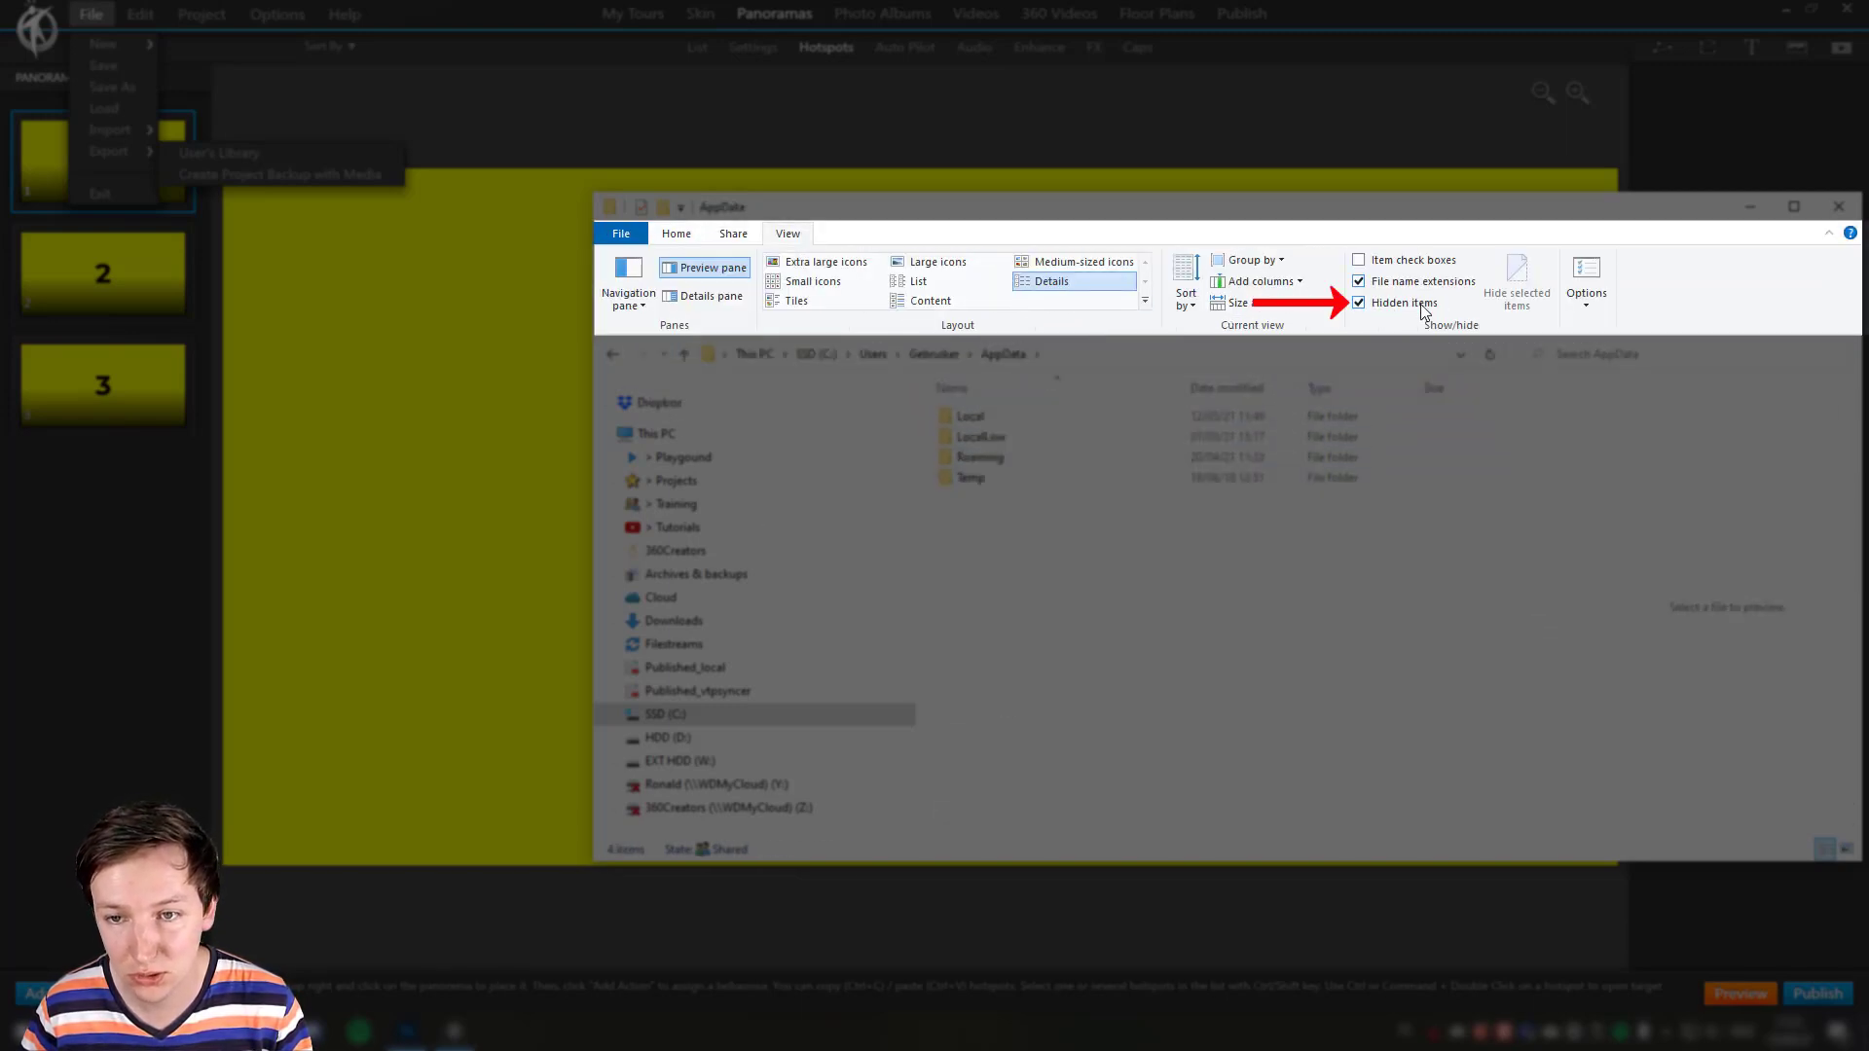
Step: Open Roaming > tdv.show > Local Store and select the current project's ID-named folder
double_click(992, 458)
scroll(992, 457, down, 20)
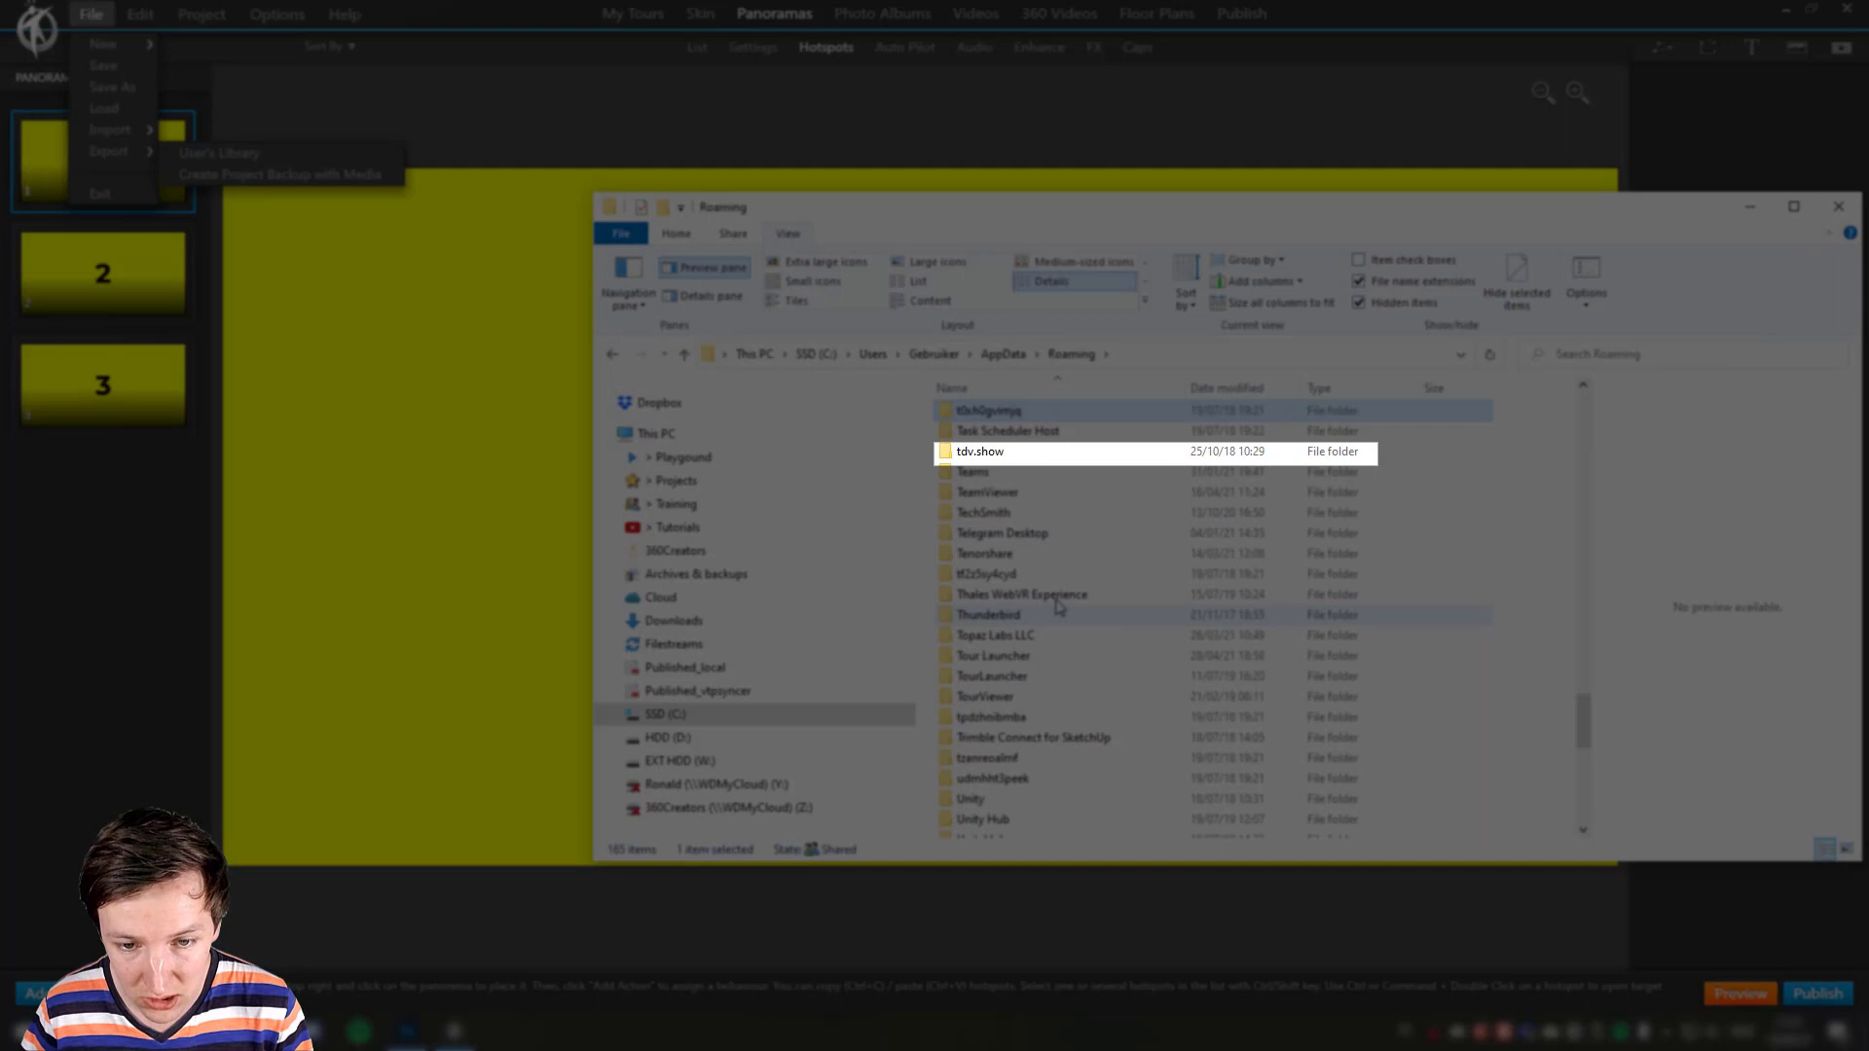
click(995, 454)
double_click(995, 454)
double_click(993, 419)
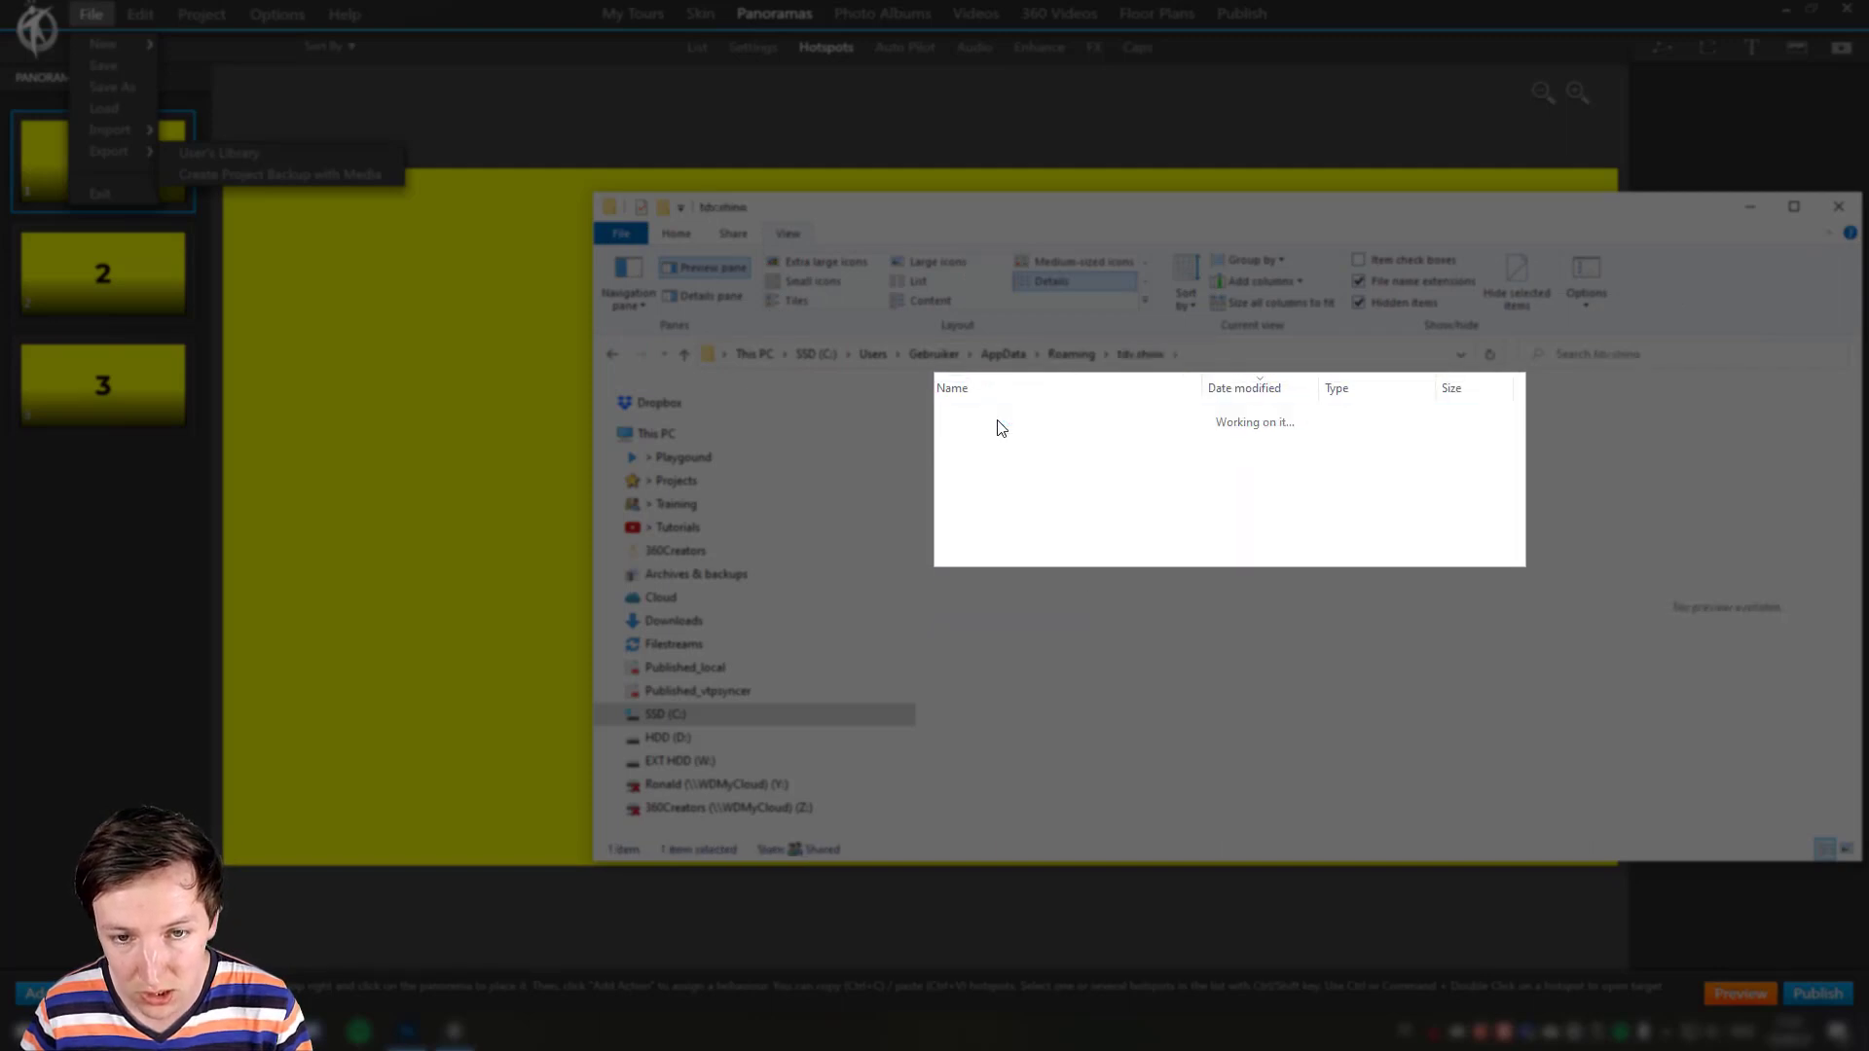
click(1061, 522)
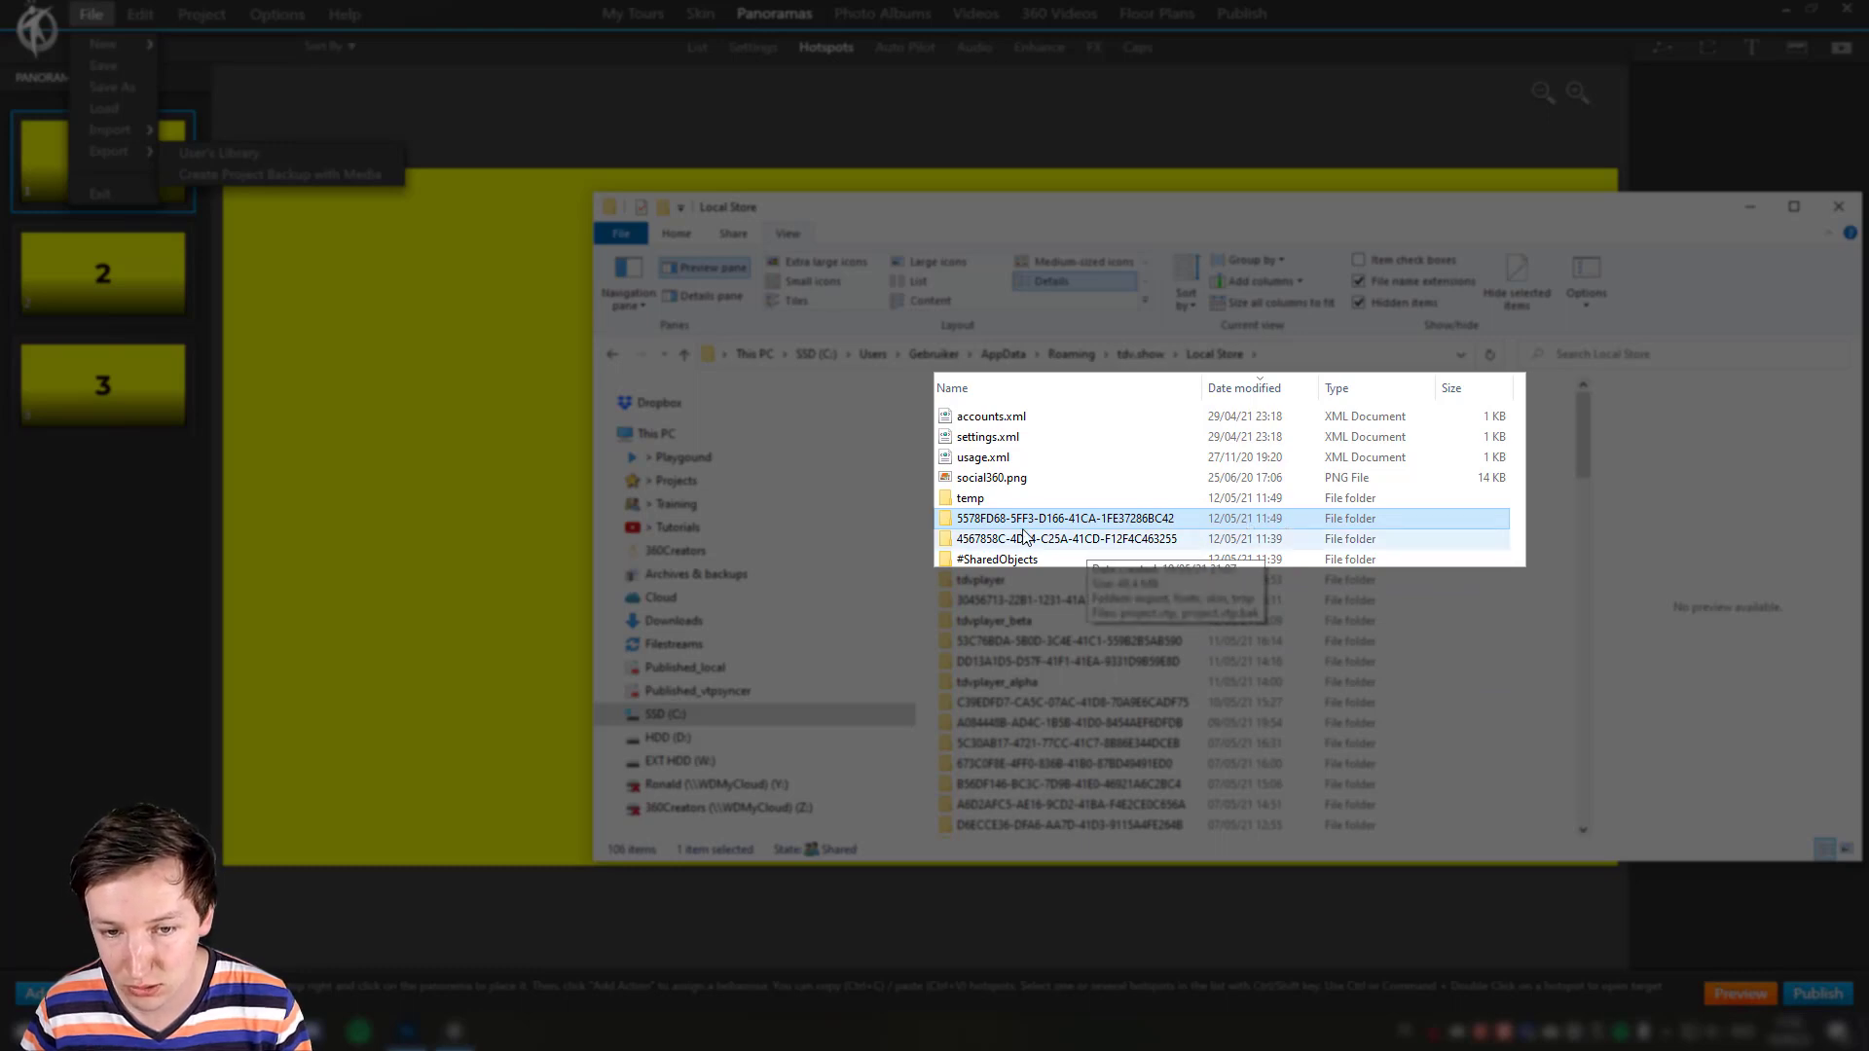
Step: Inspect the project folder's export and tmp contents, then close 3DVista Virtual Tour Pro
double_click(1085, 524)
double_click(981, 418)
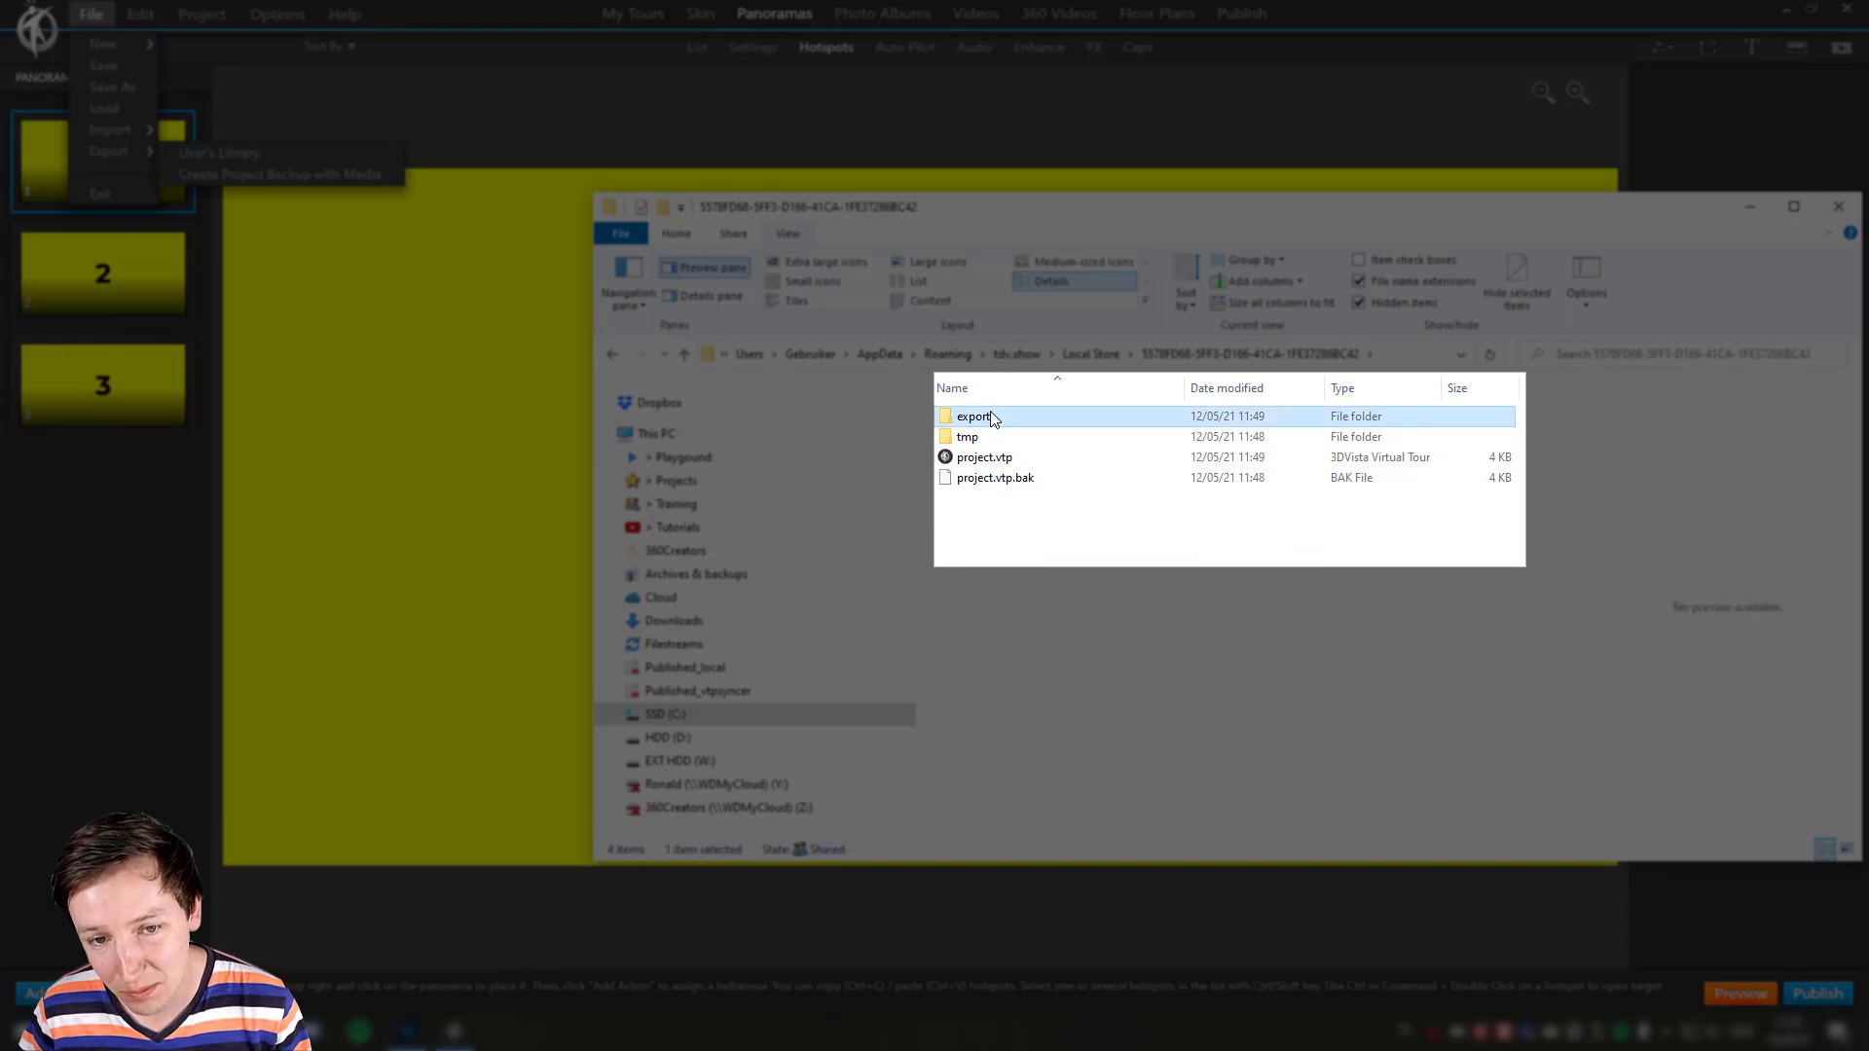
key(alt+Left)
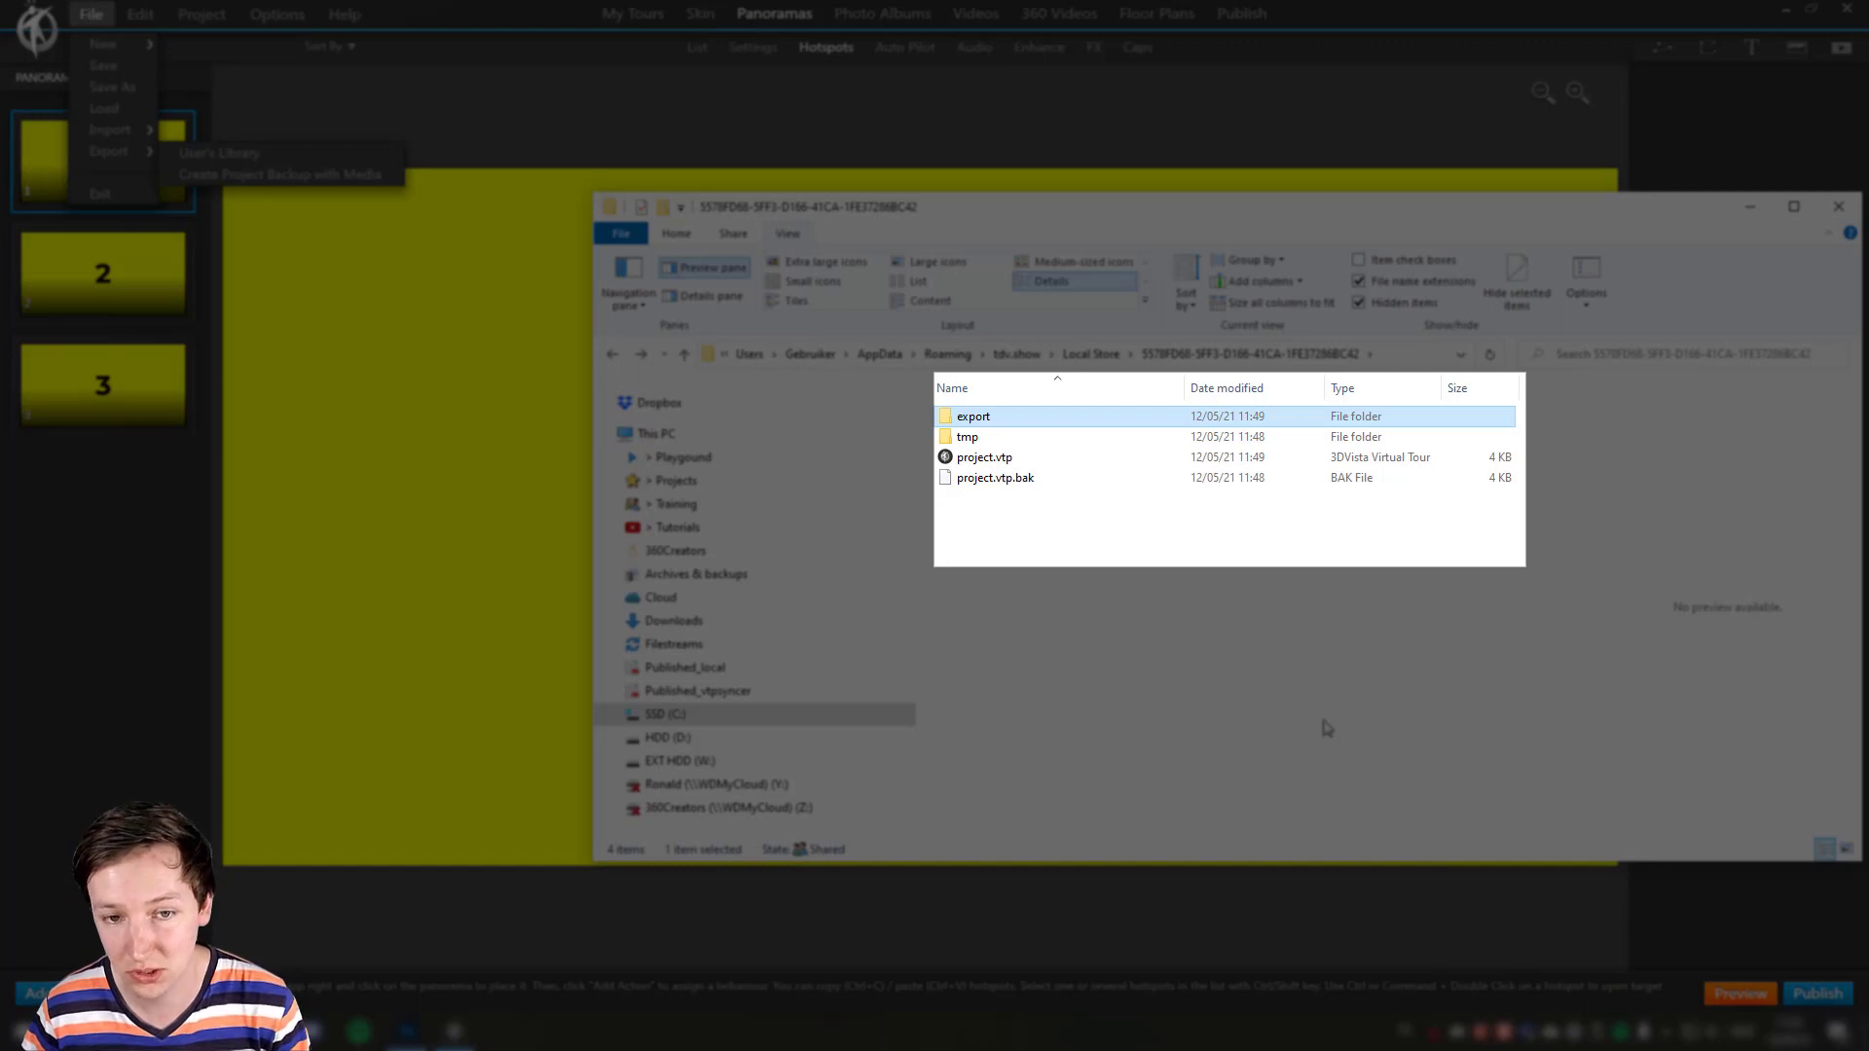
click(1007, 437)
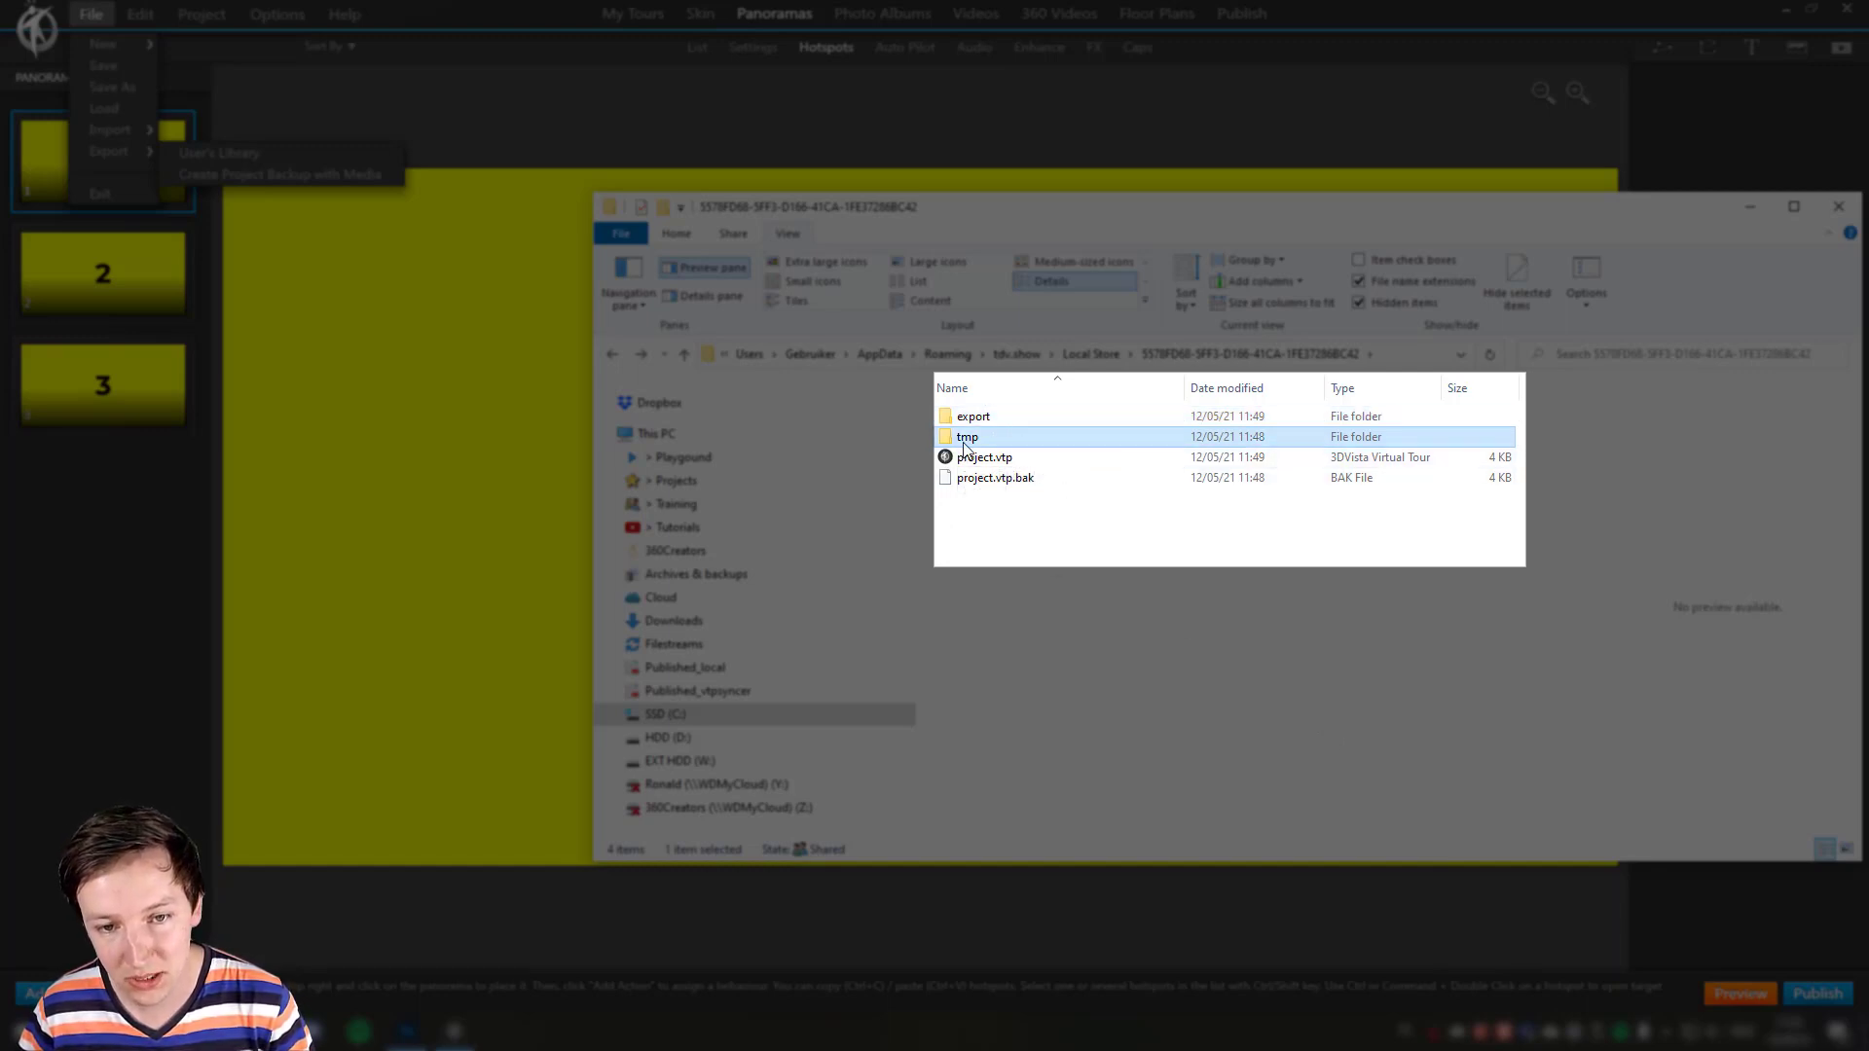
key(Return)
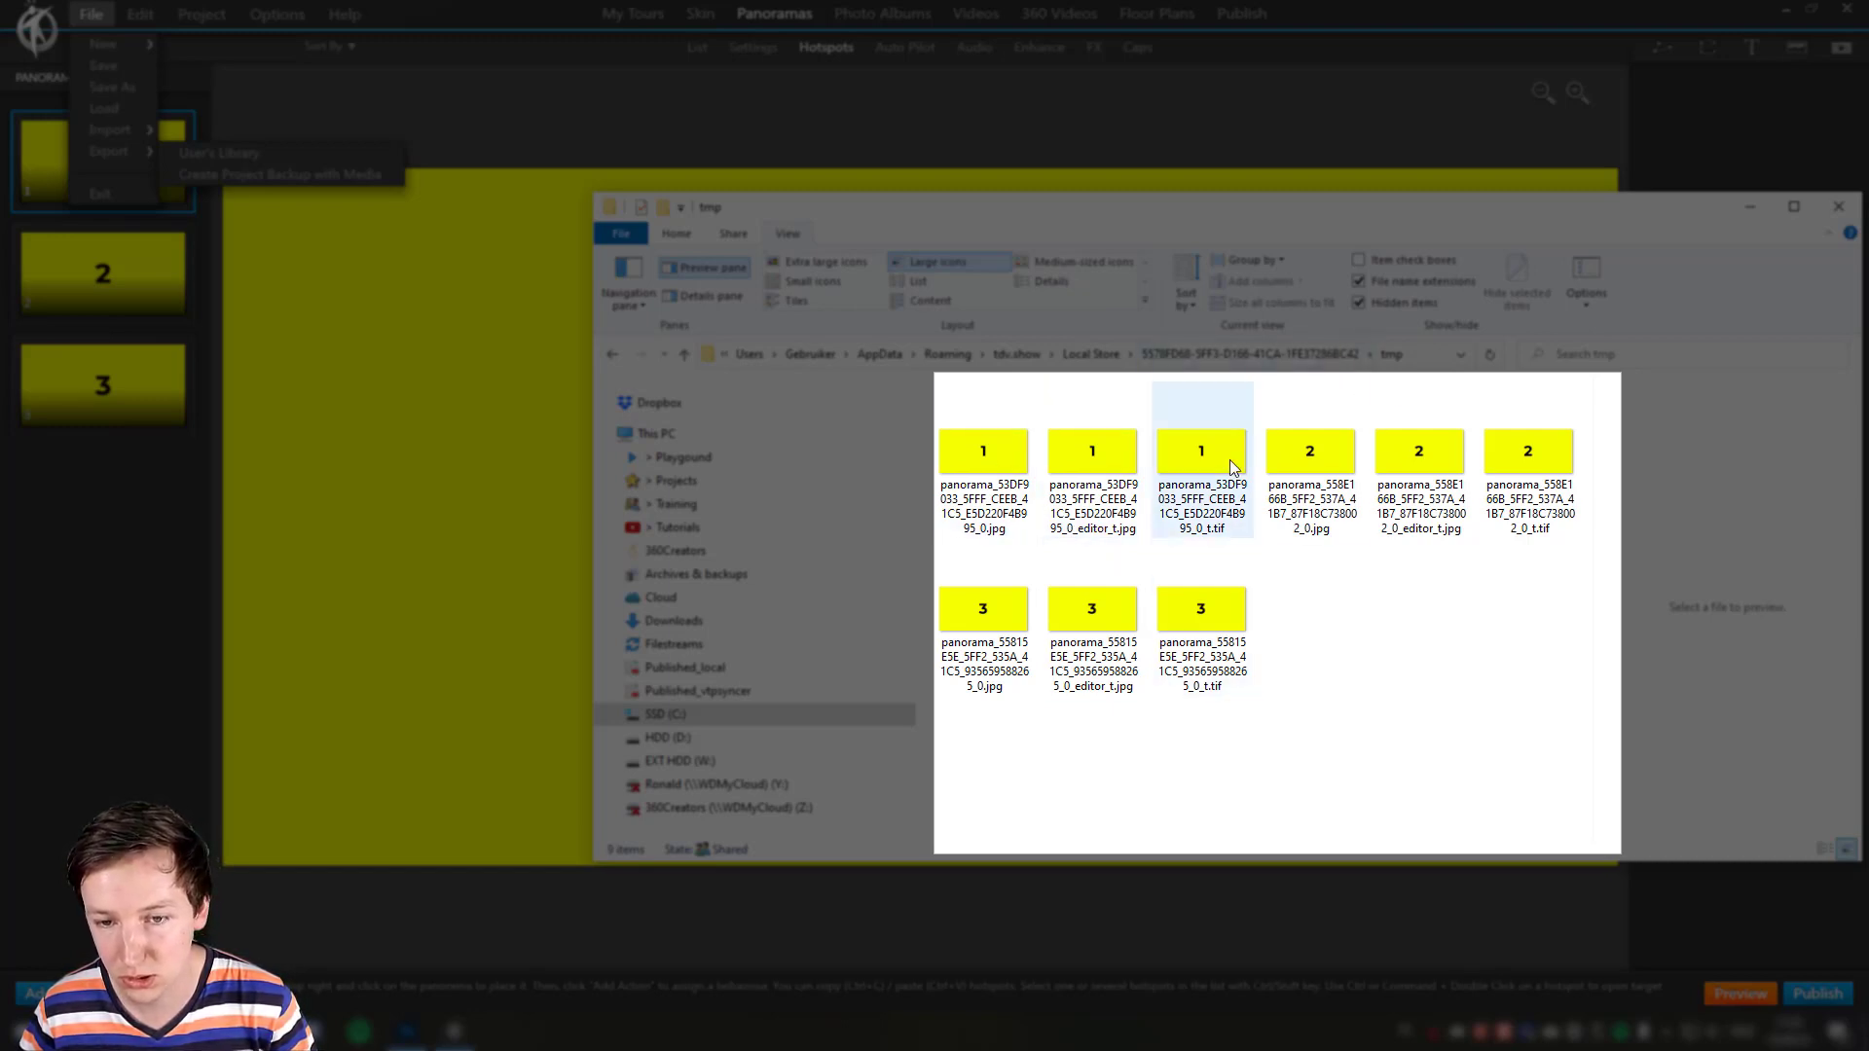
click(1278, 357)
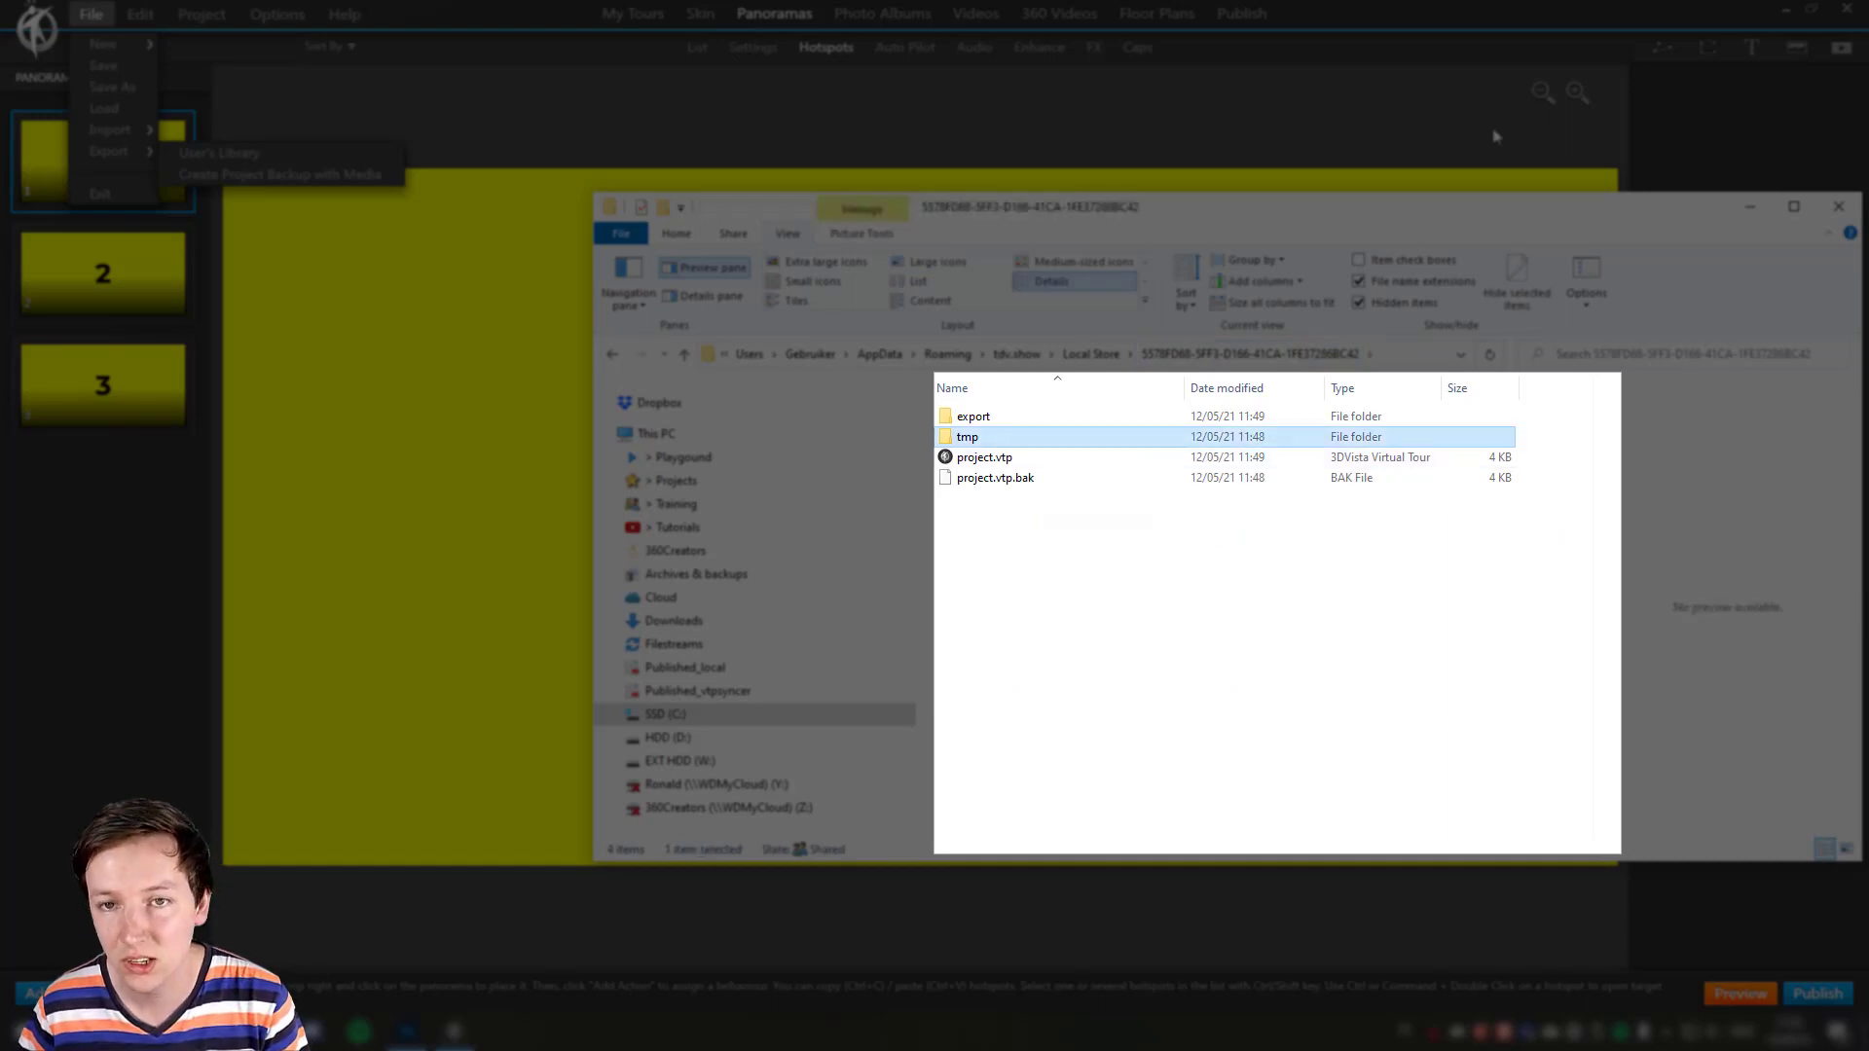
click(1847, 9)
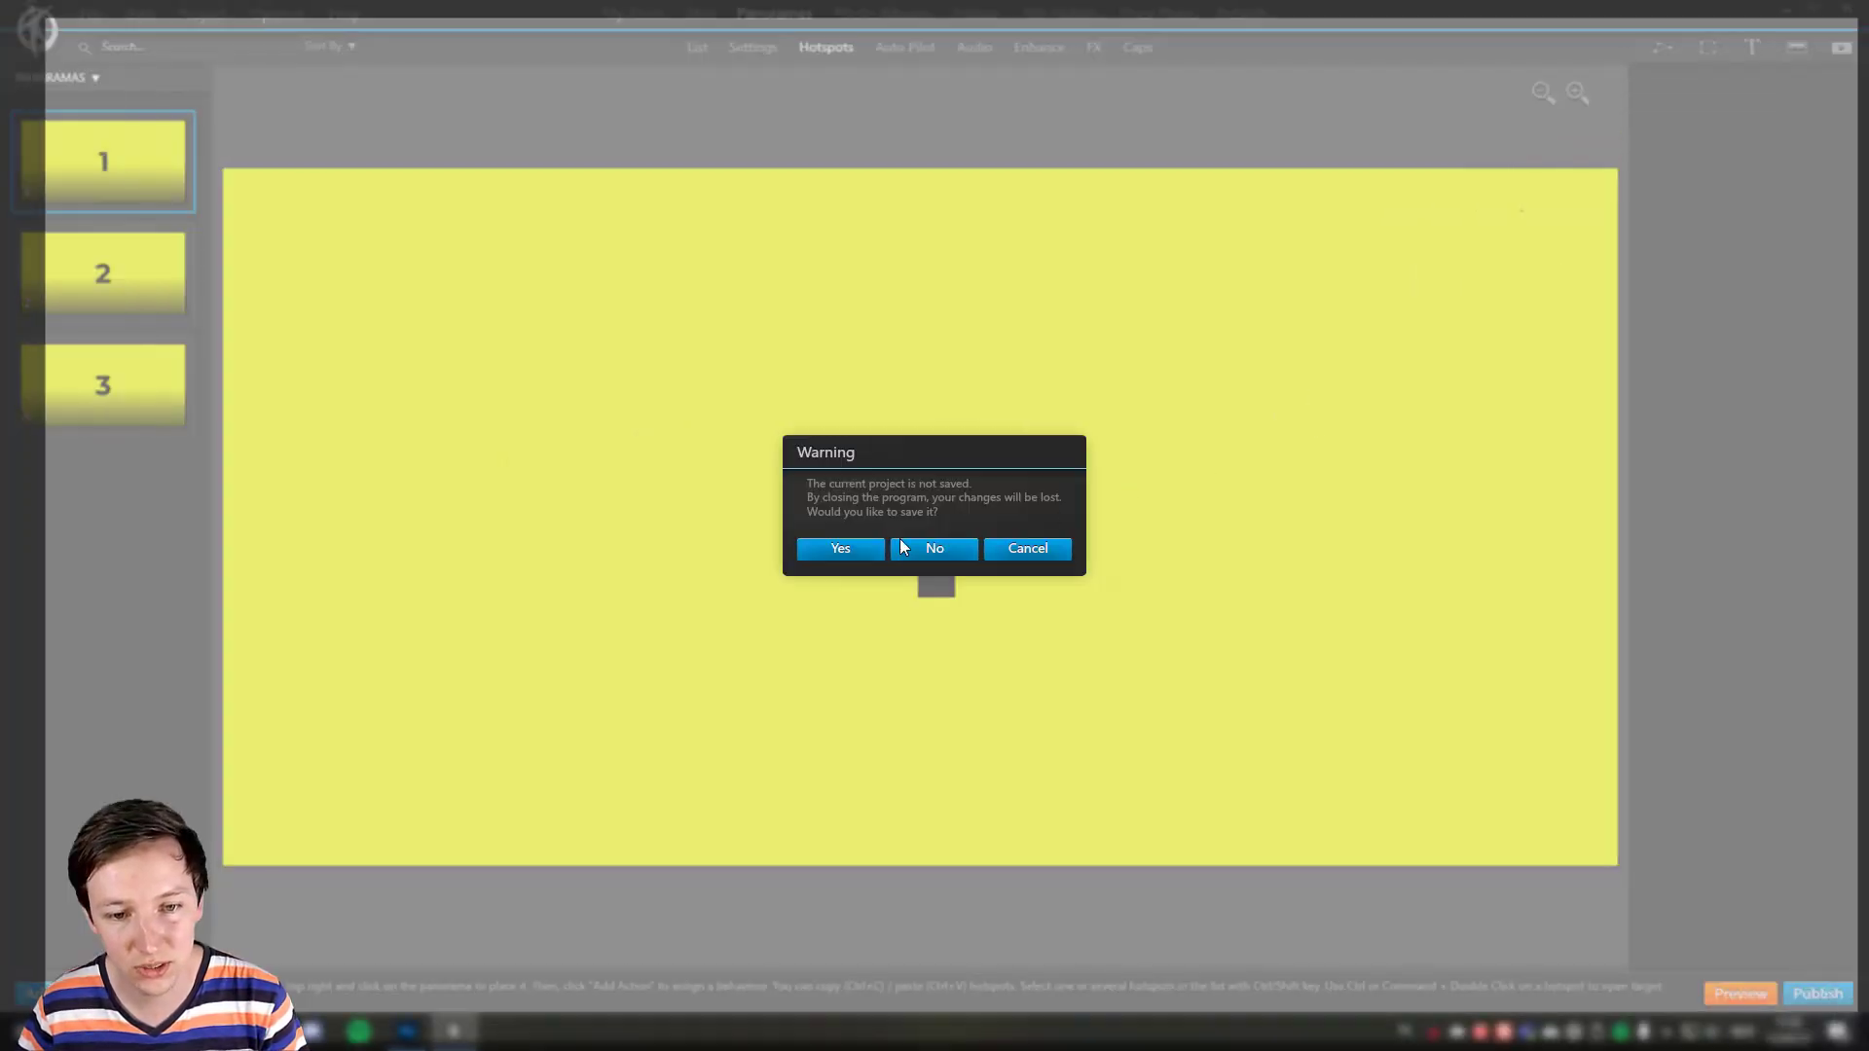
Step: Save the project on exit, clear out the tmp folder, and relaunch 3DVista Virtual Tour Pro
click(839, 560)
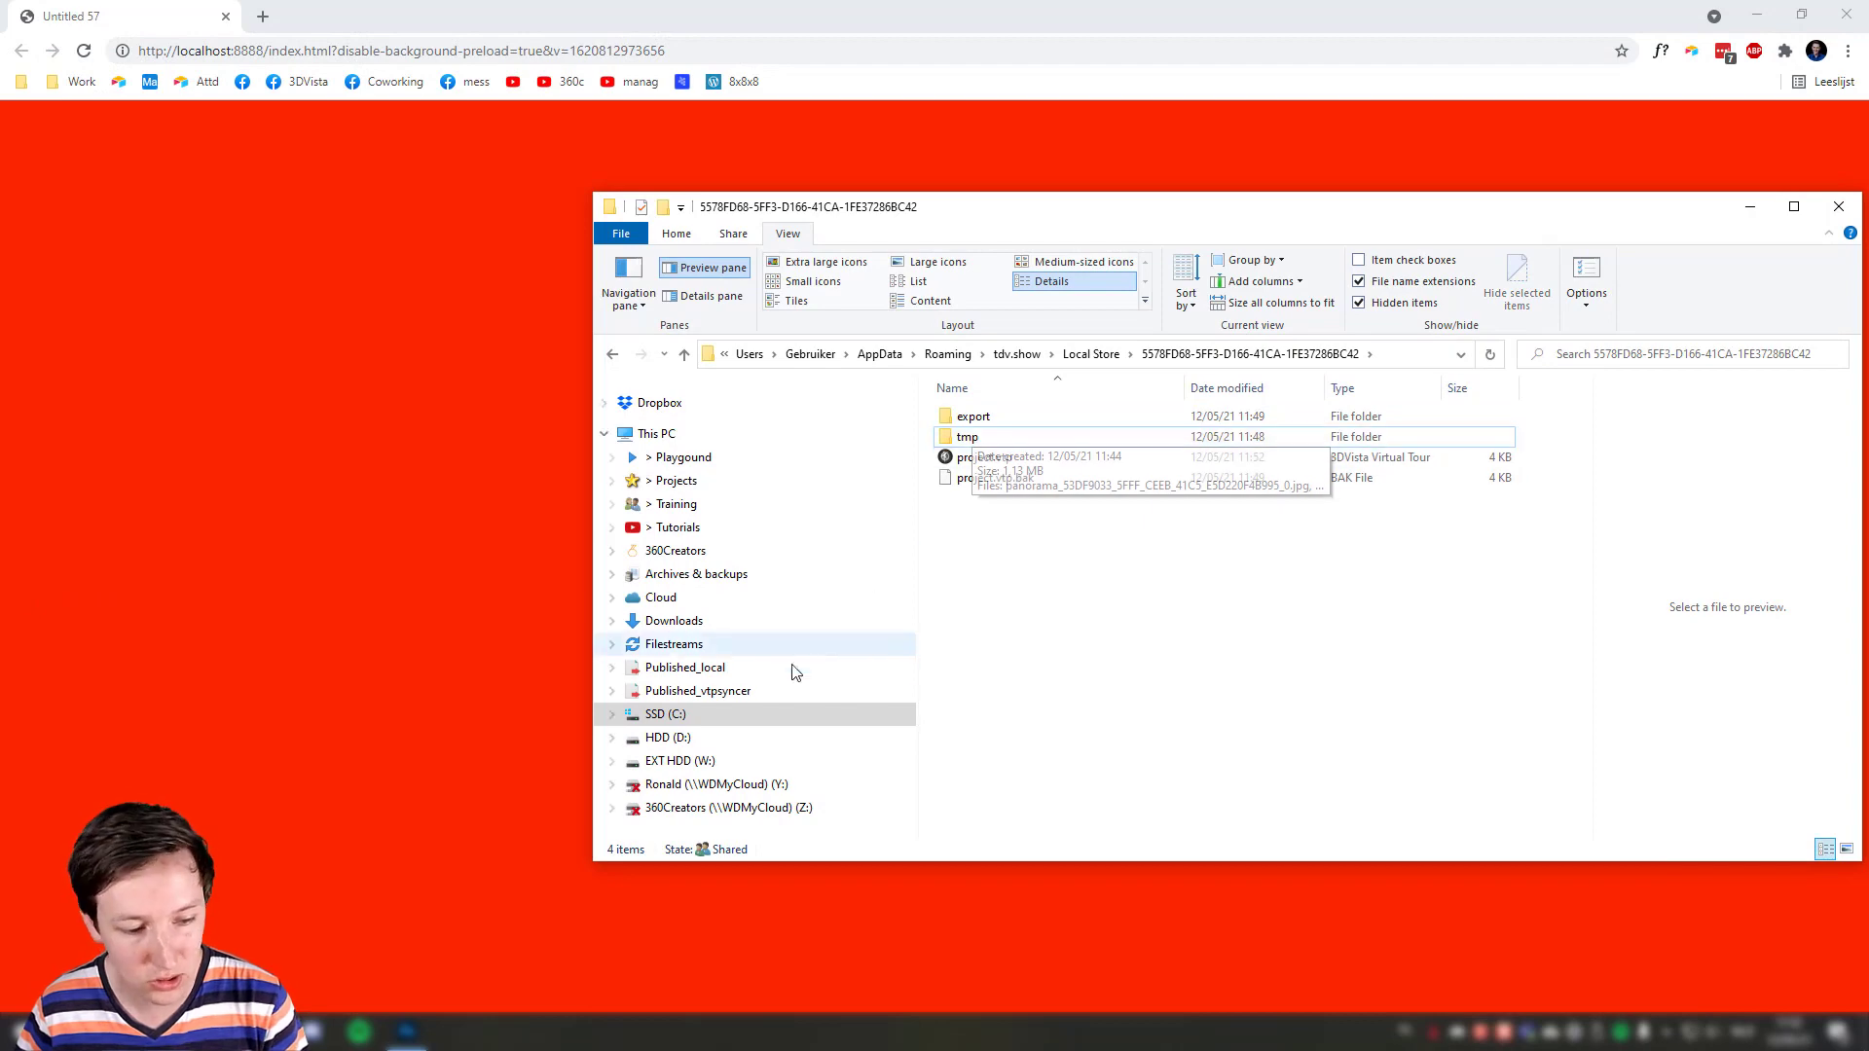
click(1021, 443)
click(1032, 458)
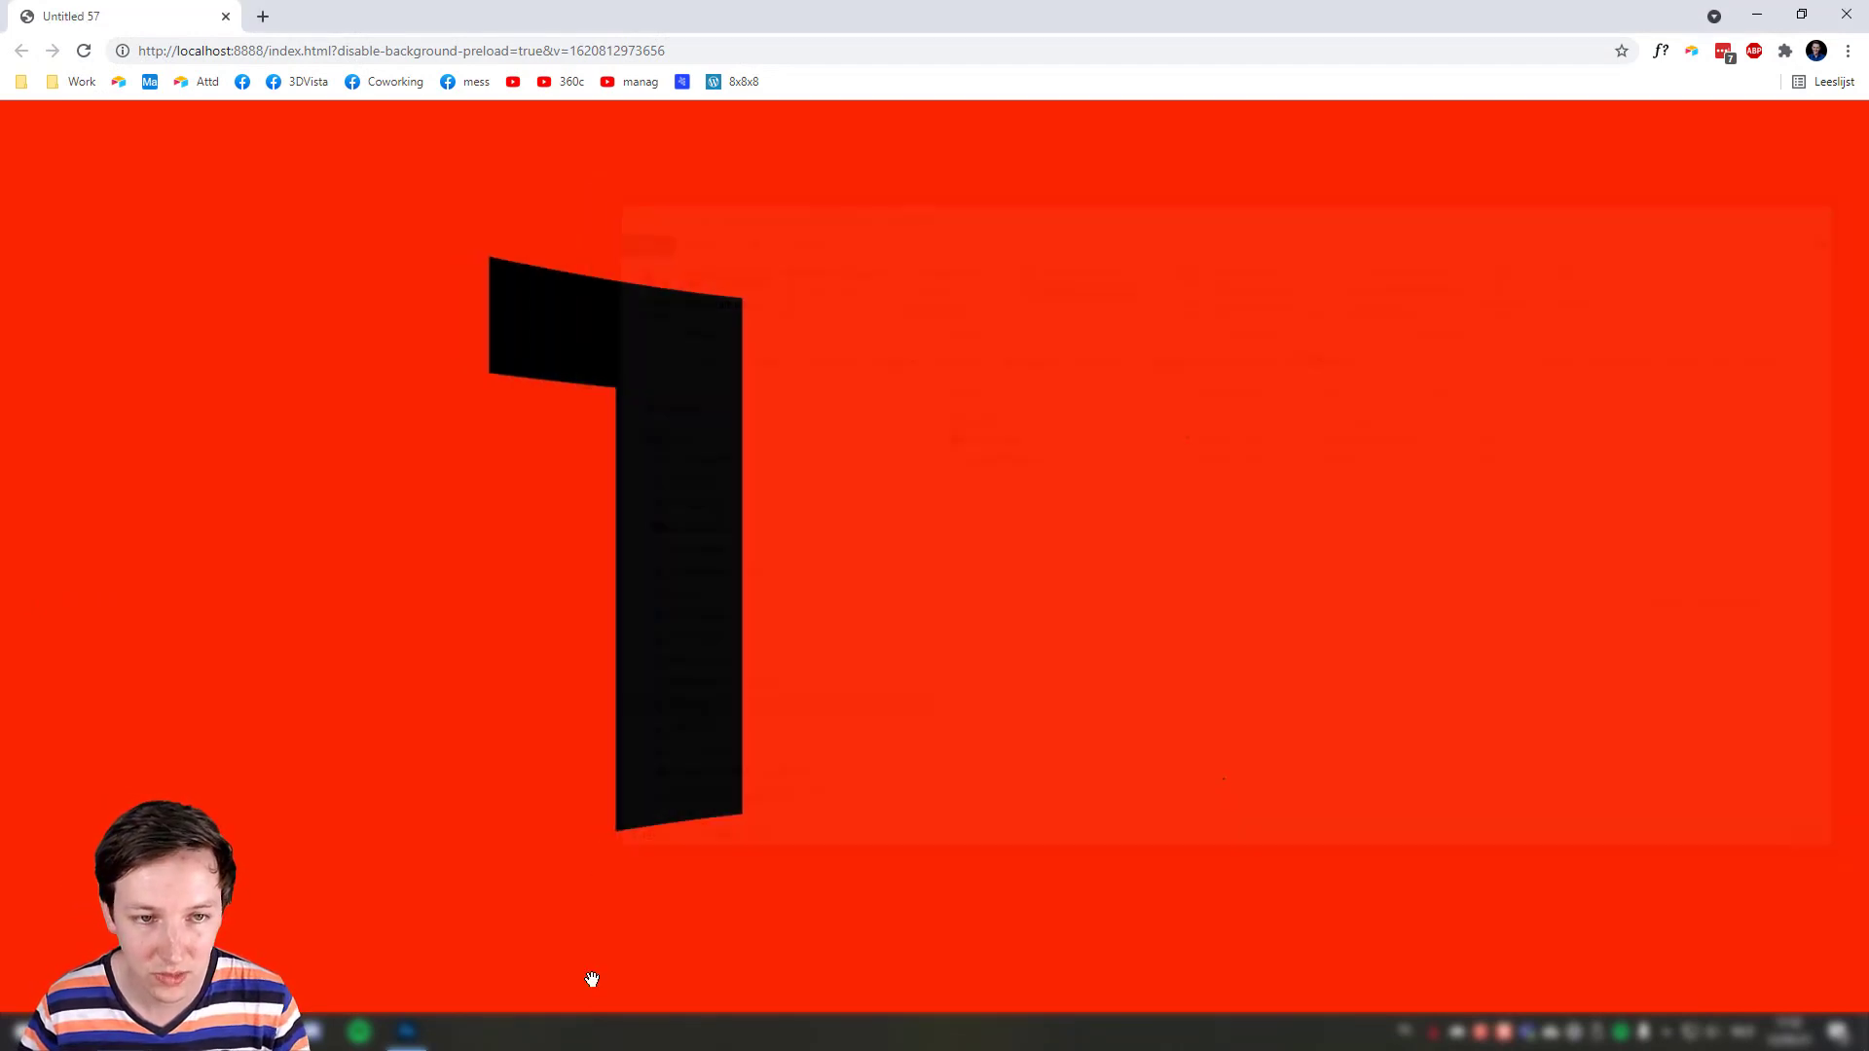
key(super)
click(457, 565)
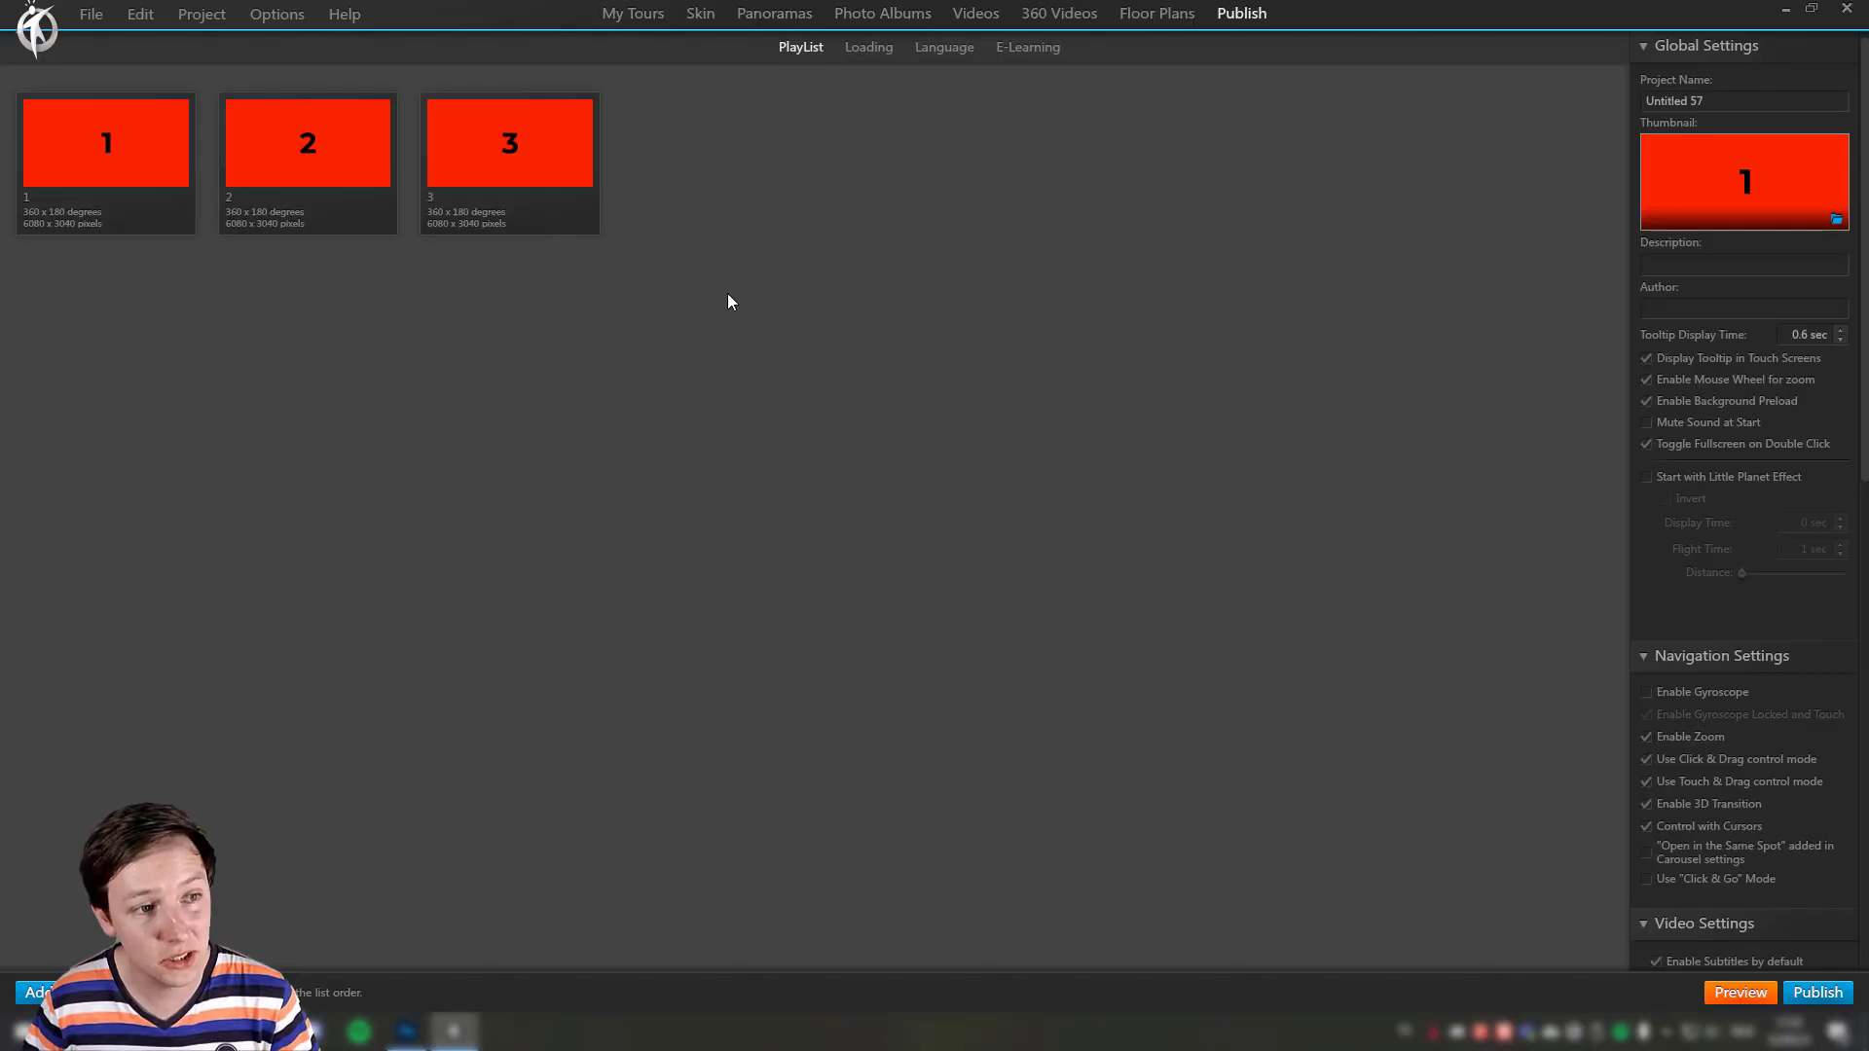
Step: Open the now-red panorama 1's settings and launch a browser preview of the tour
double_click(91, 159)
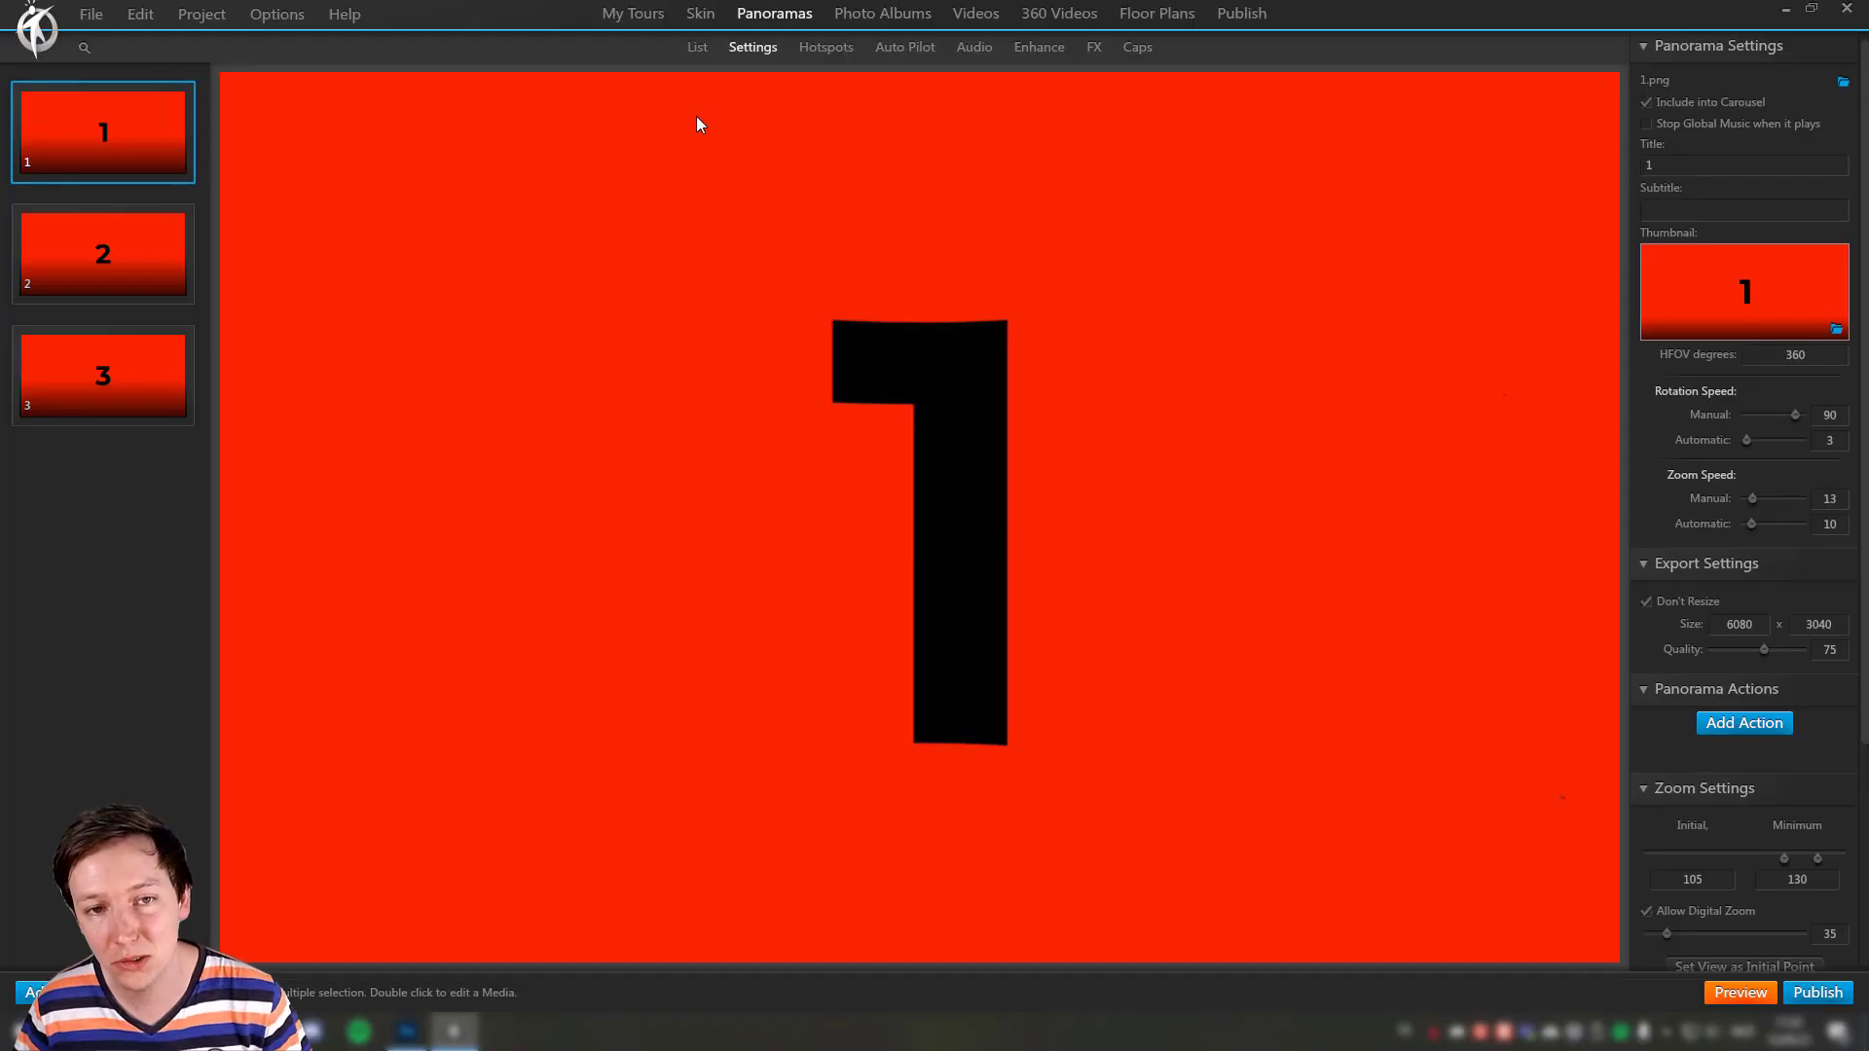
click(1739, 991)
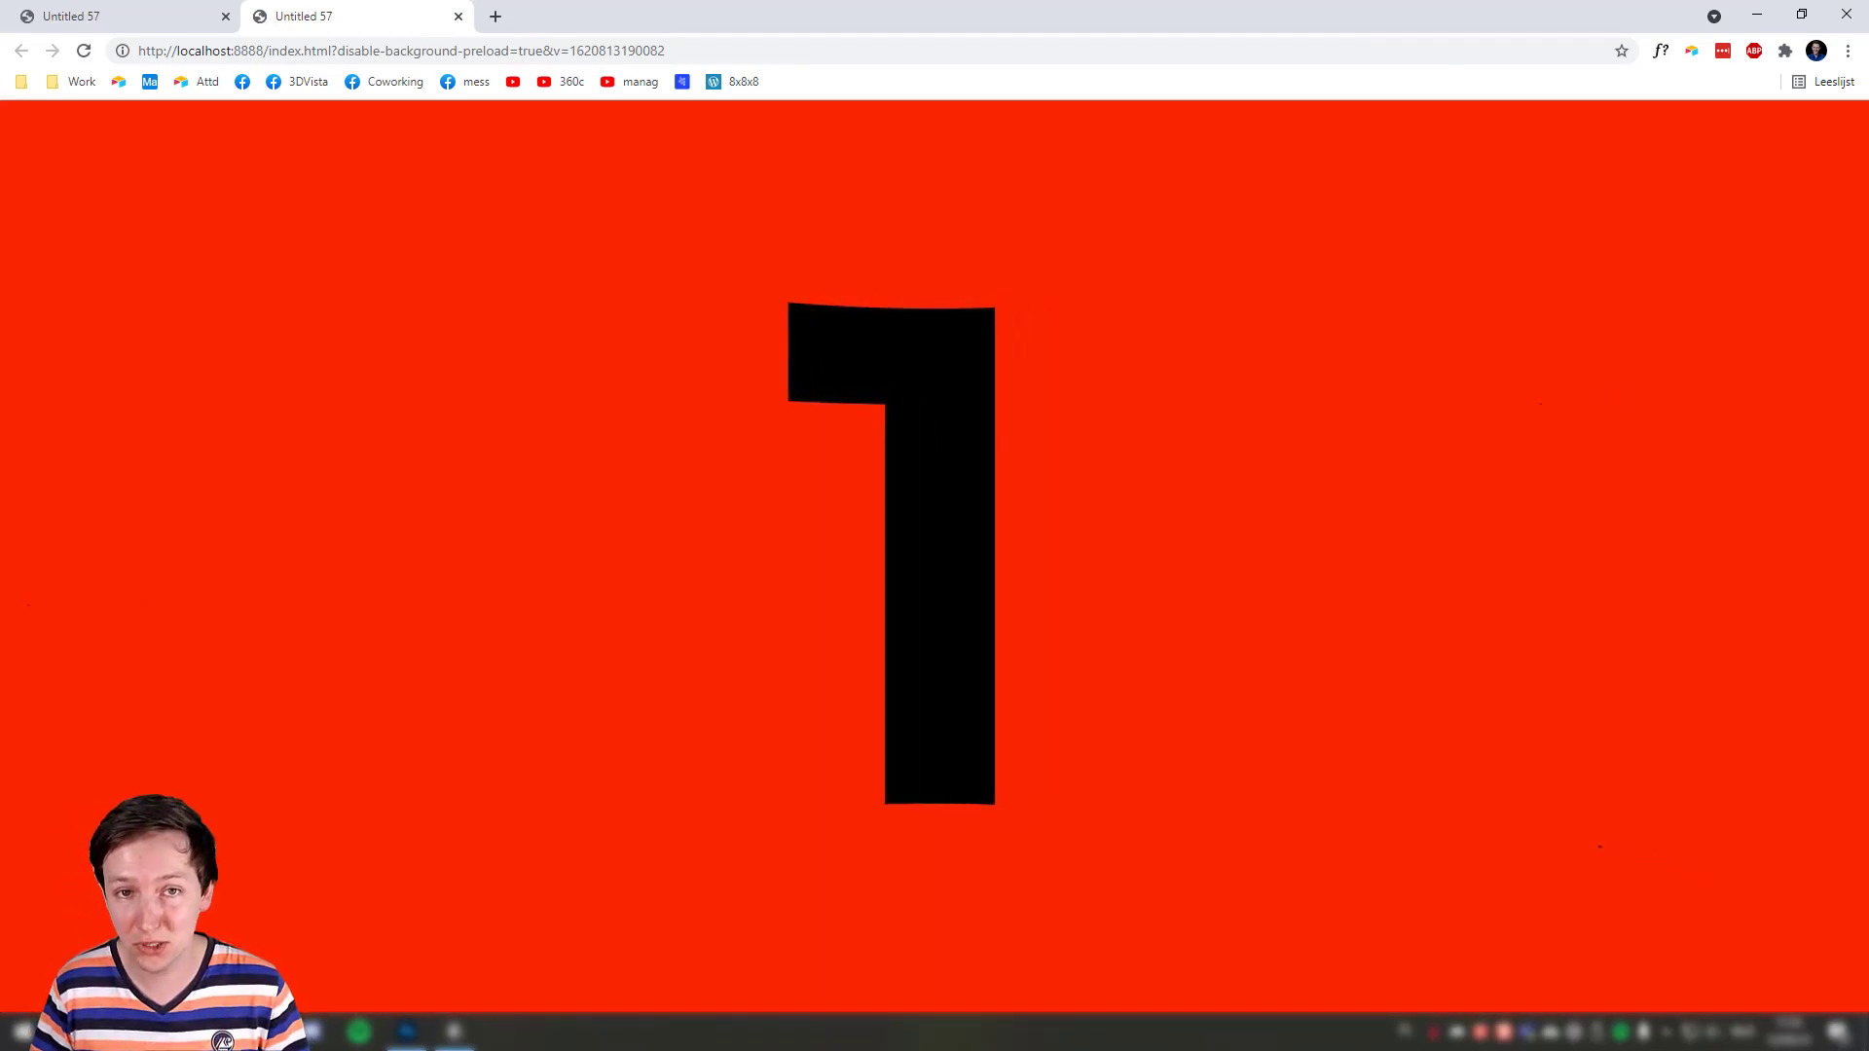
Step: Rotate the Chrome preview to look around panorama 1's red background
drag(922, 659, 988, 647)
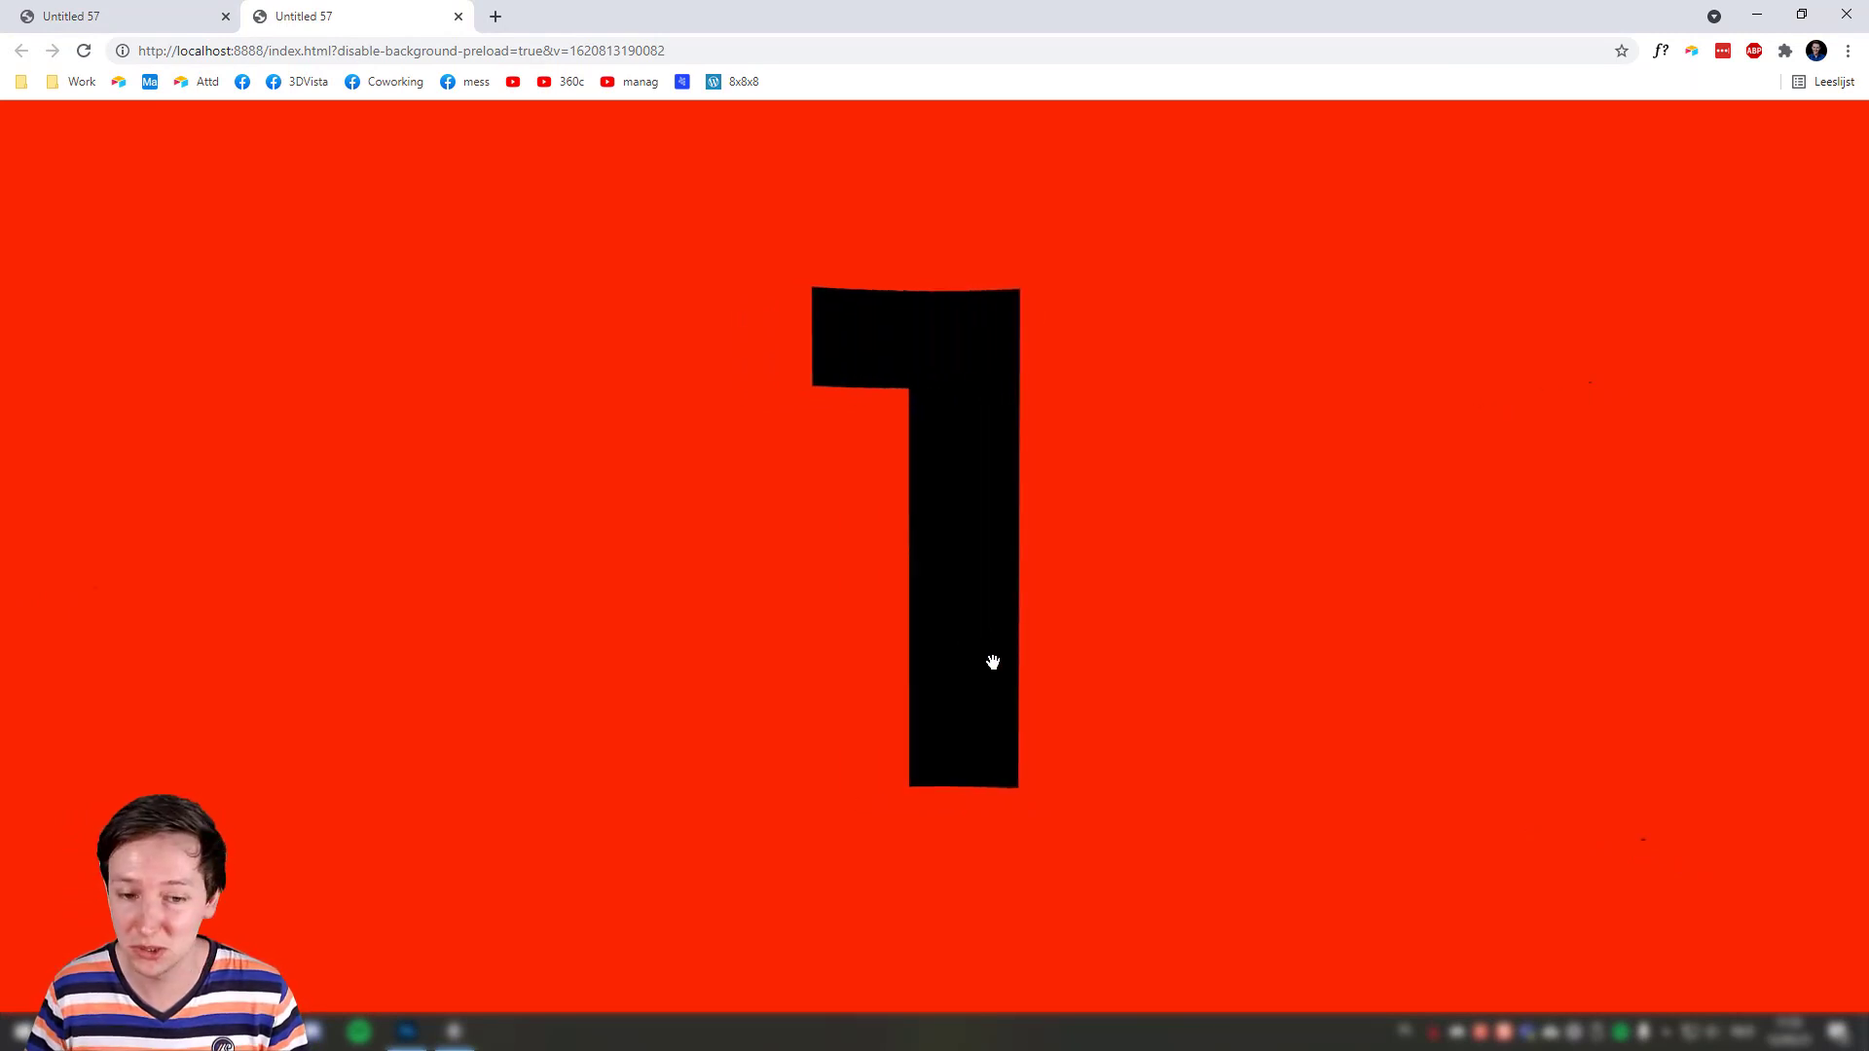